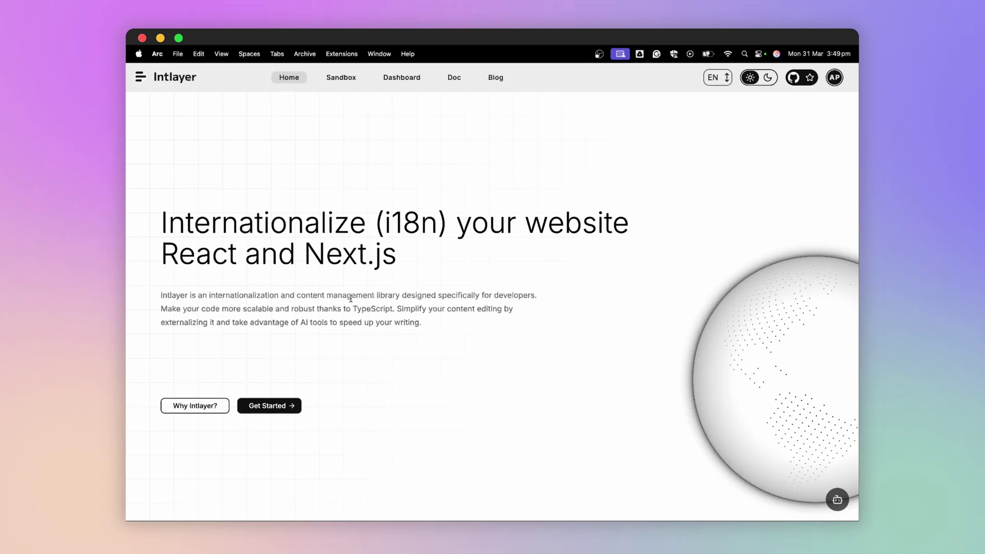
- Open the Intlayer docs and go to the 'Intlayer with Vite and React' guide
left_click(454, 77)
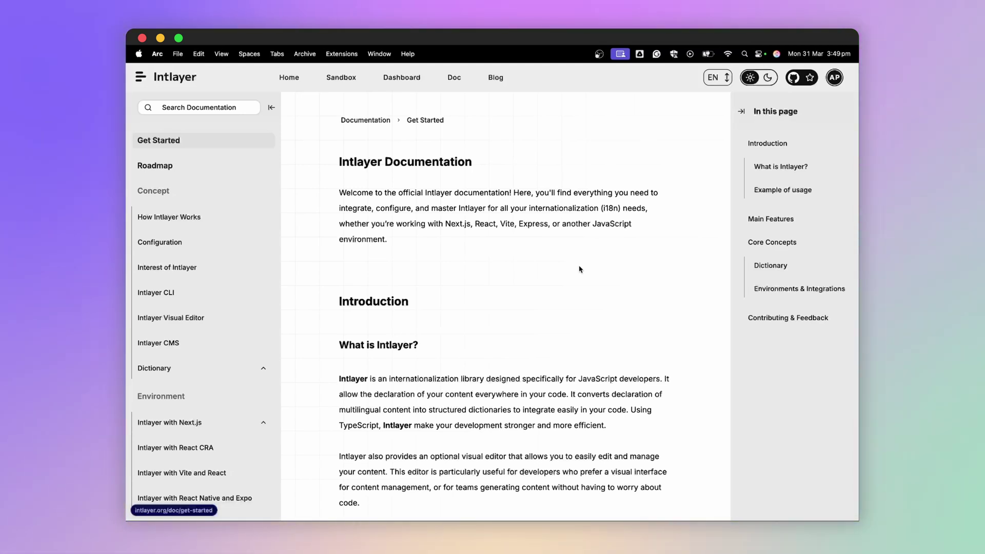
scroll(231, 420, "down", 2)
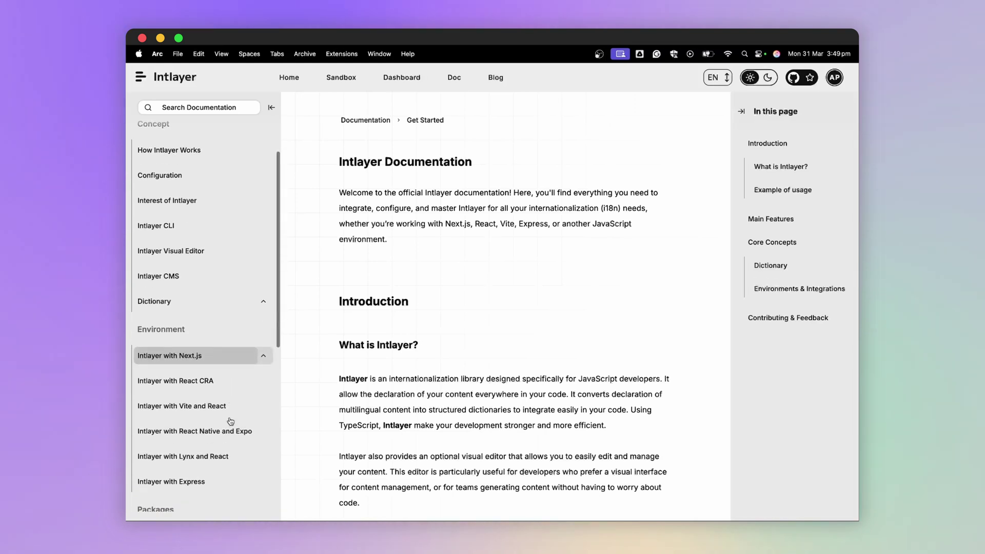
scroll(230, 421, "down", 2)
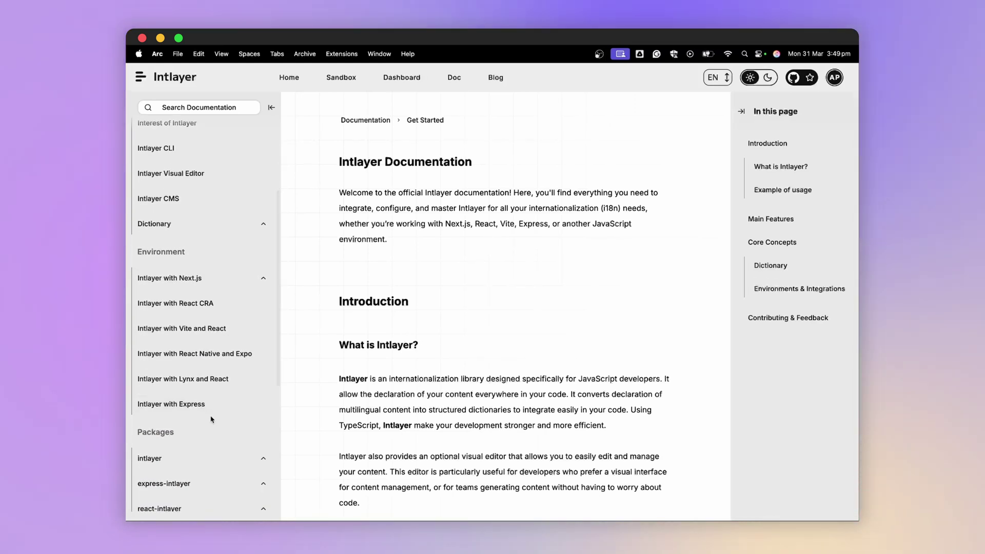
scroll(210, 419, "down", 2)
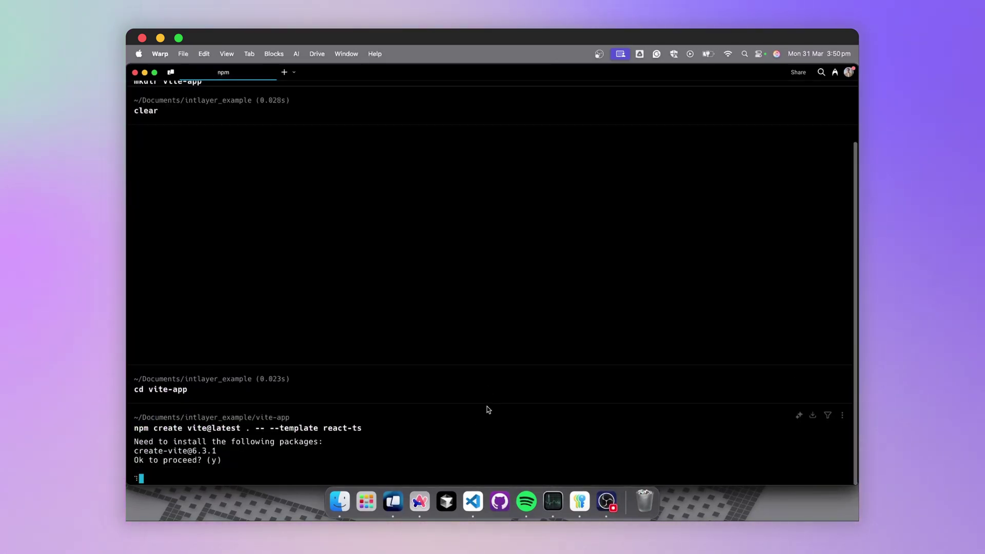
key("Return")
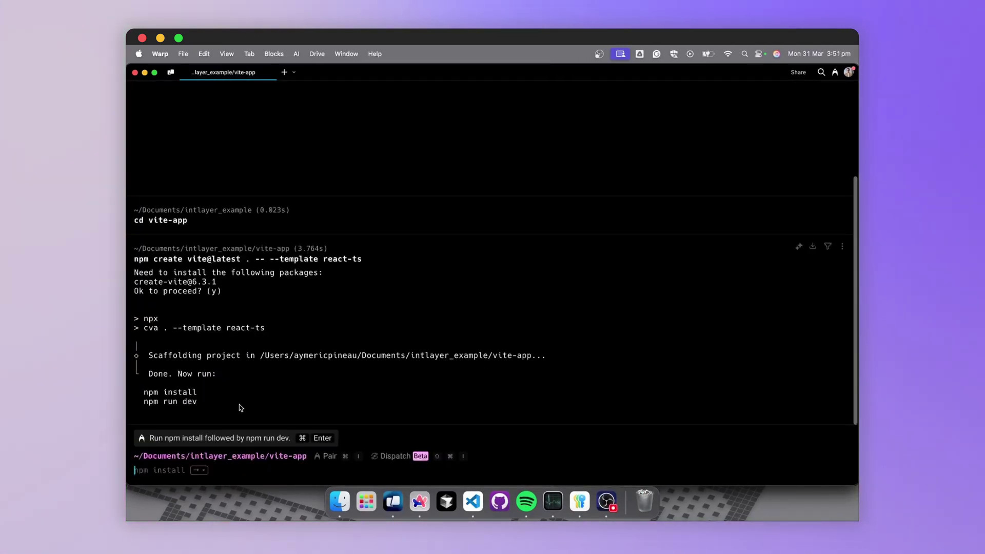
- Scaffold the react-ts Vite project, then run npm install and npm run dev
left_click_drag(239, 406, 131, 392)
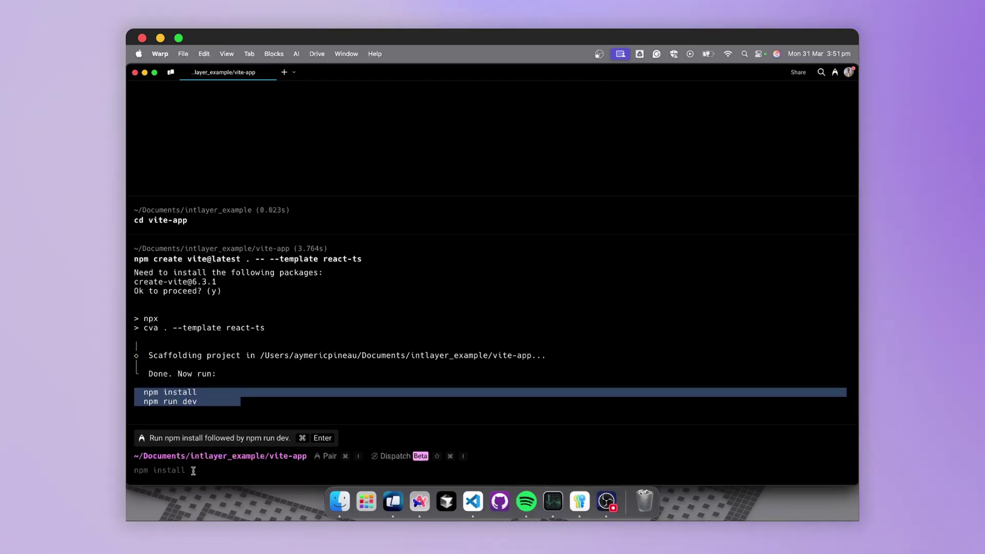
key("super+Return")
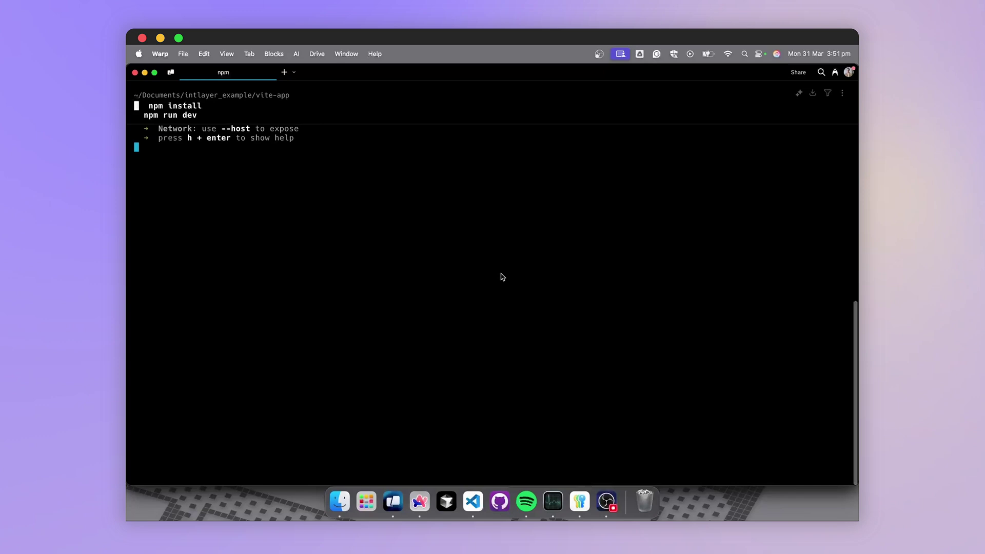
scroll(335, 237, "up", 3)
- Review the guide's install command for intlayer, react-intlayer and vite-intlayer
left_click(268, 223, "super")
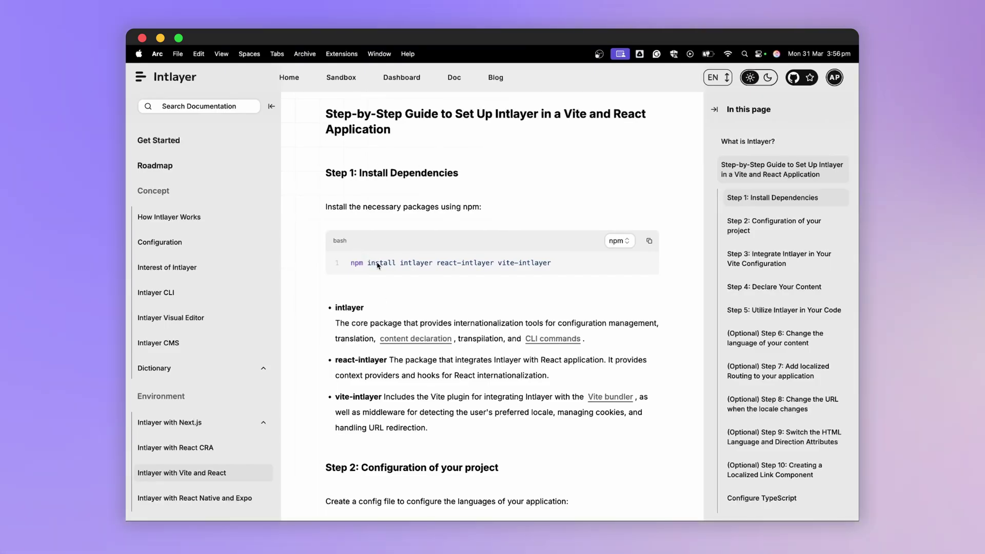
double_click(378, 266)
double_click(416, 262)
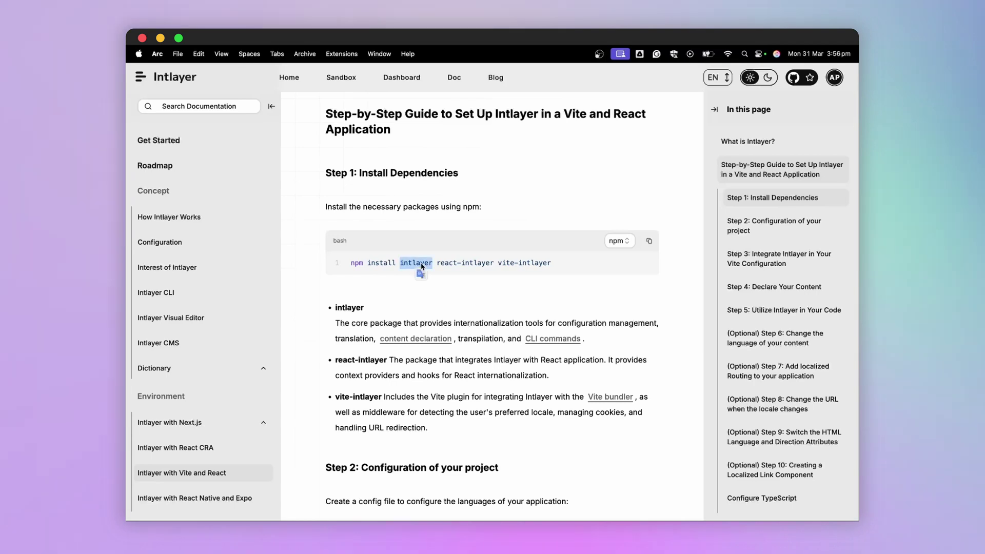
scroll(419, 269, "down", 1)
double_click(499, 298)
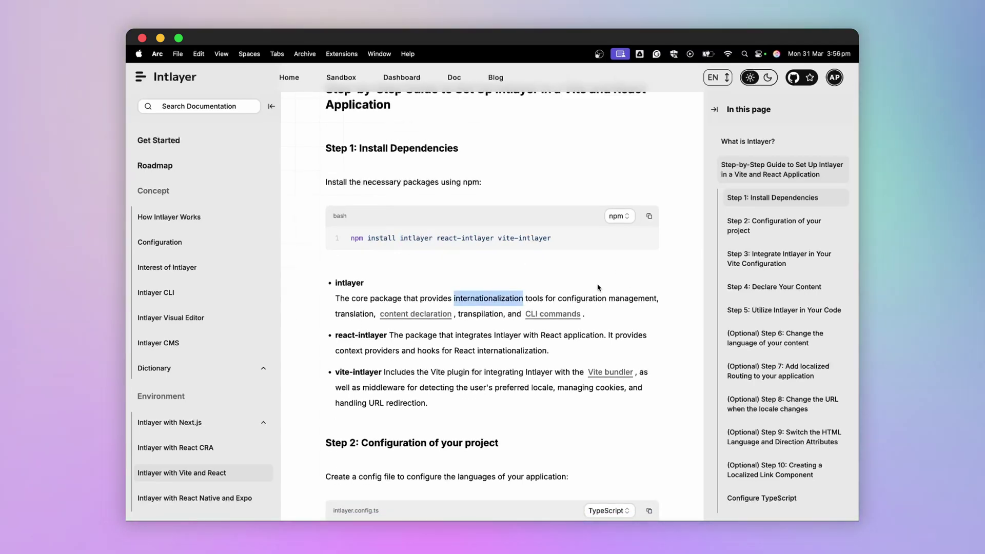
left_click(515, 298)
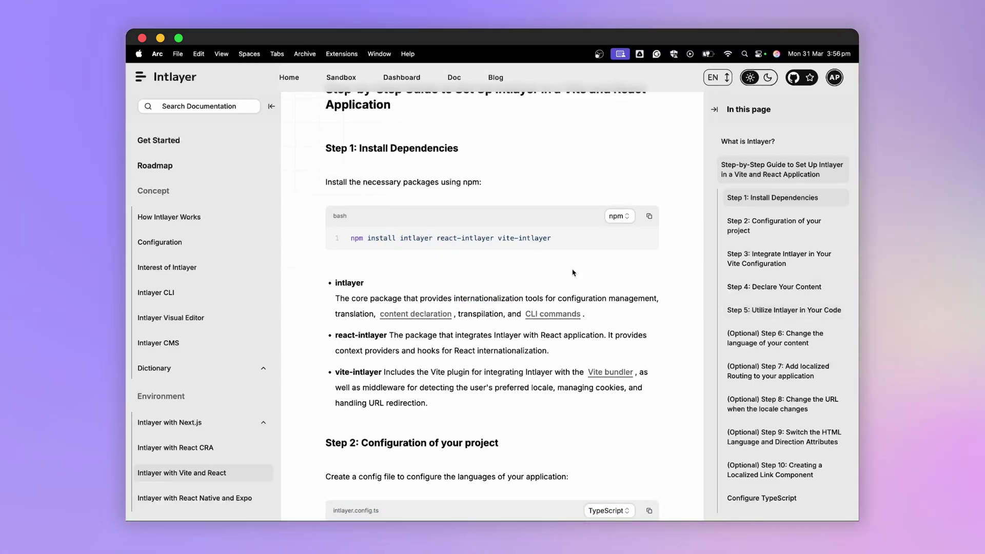
double_click(461, 240)
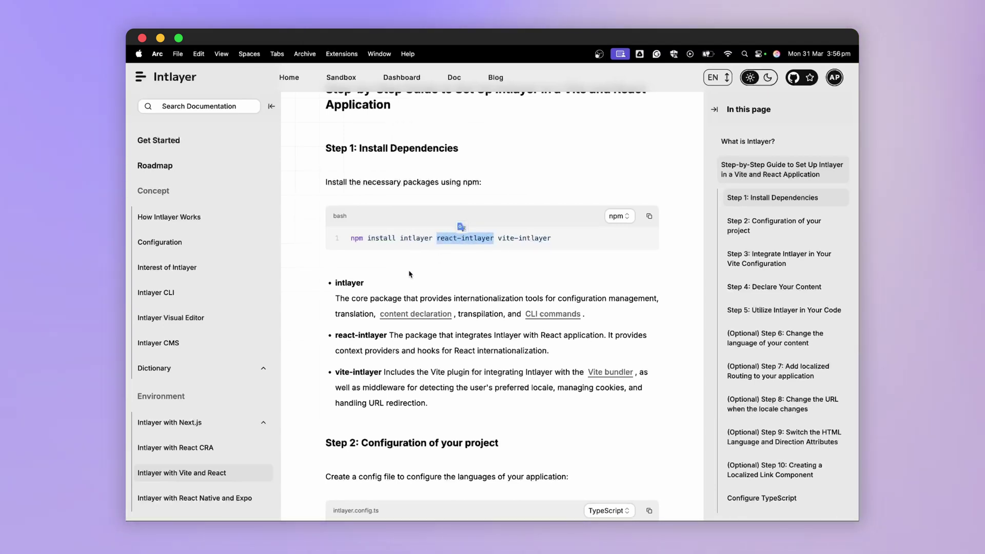
left_click(507, 239)
double_click(526, 239)
left_click_drag(500, 239, 527, 239)
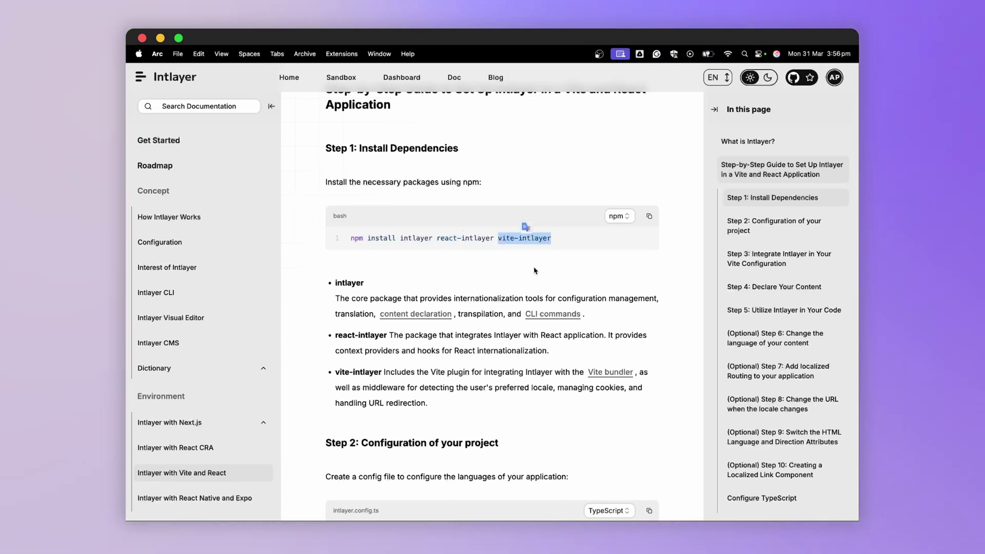
left_click(494, 263)
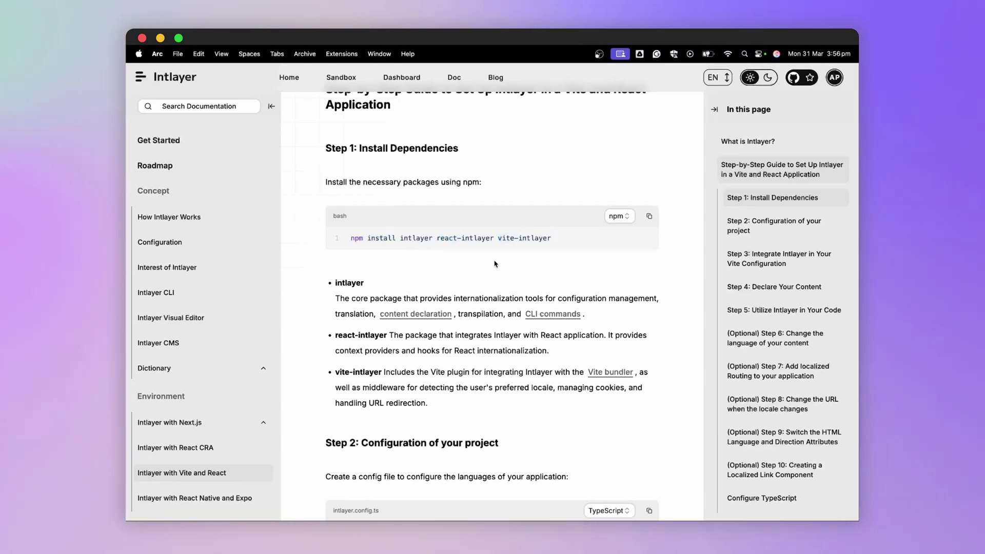
scroll(494, 264, "down", 2)
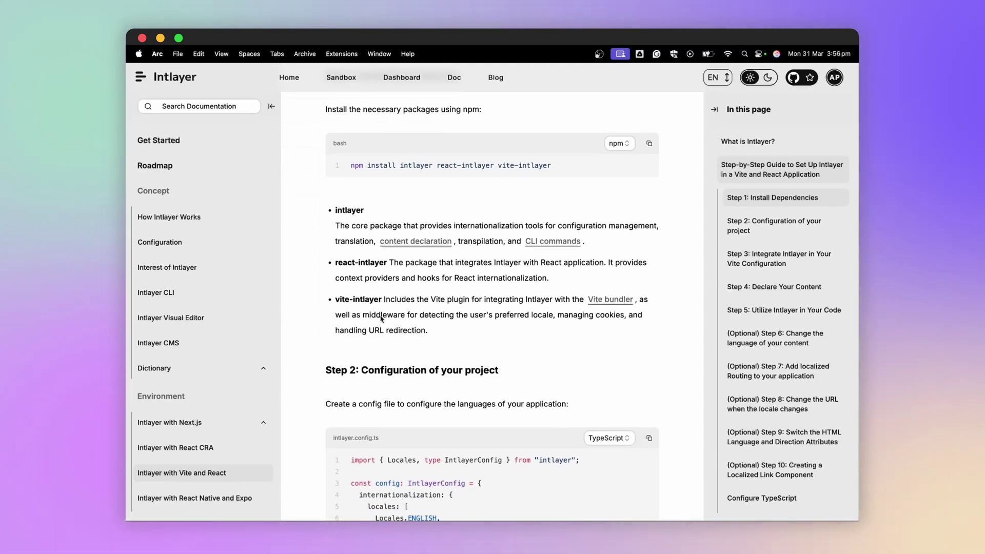
- Stop the dev server and install intlayer, react-intlayer and vite-intlayer
key("super+Tab")
key("ctrl+c")
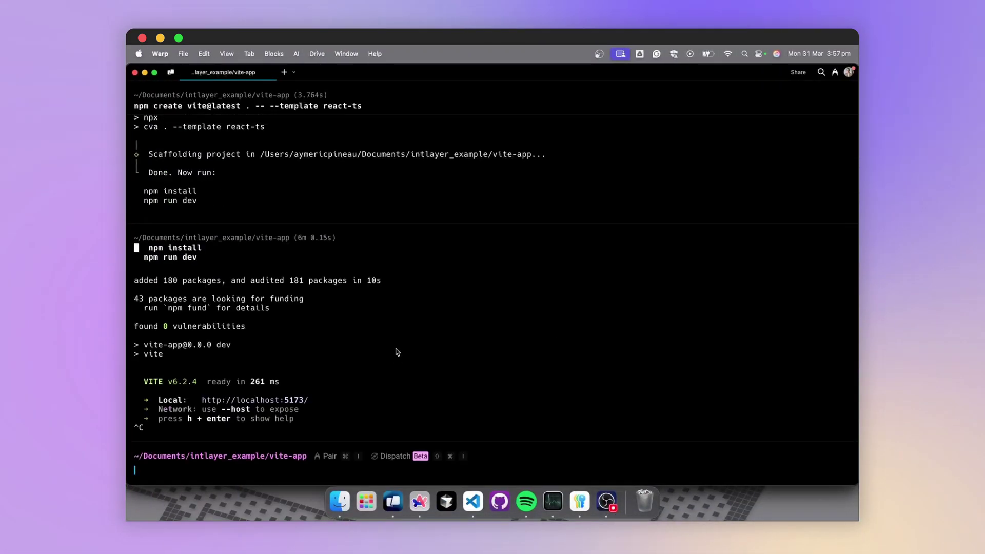
key("super+v")
key("Return")
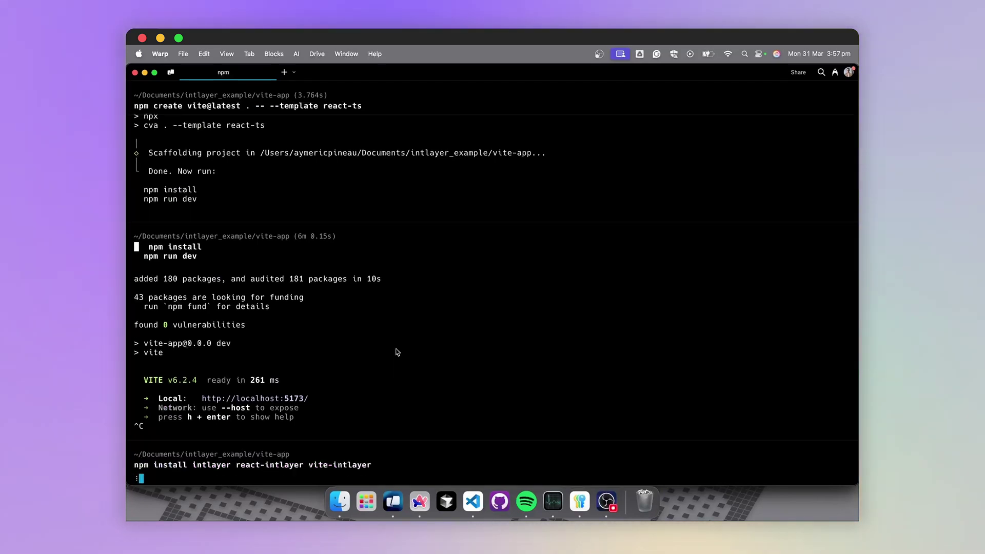
- Create intlayer.config.ts in the project root and review the guide's locales and defaultLocale settings
key("super+Tab")
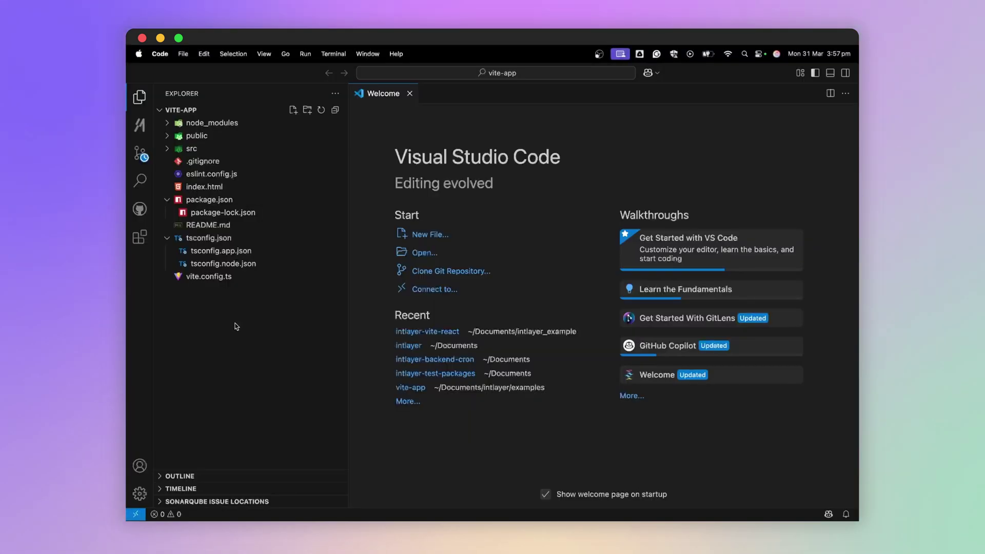
right_click(238, 301)
left_click(254, 306)
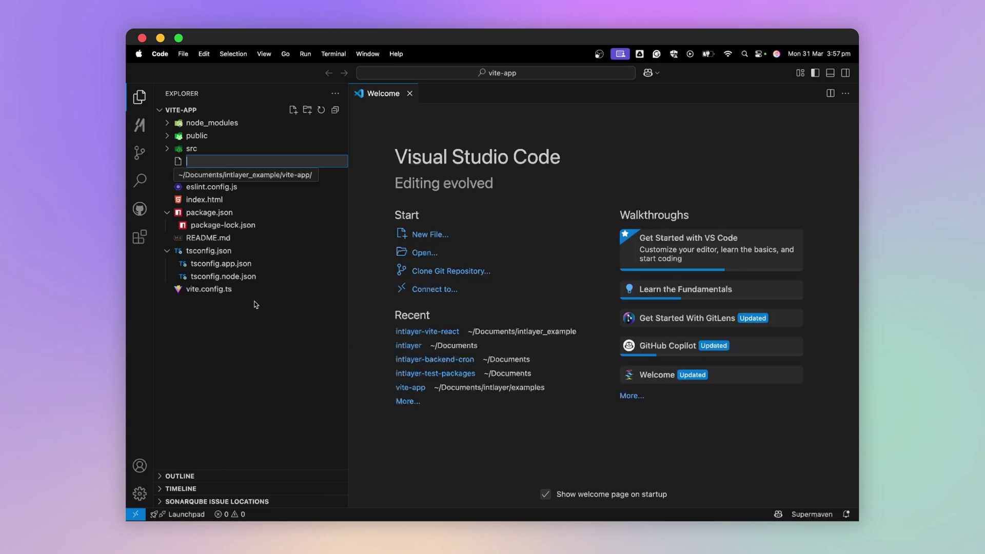
type("intlayer.config.ts")
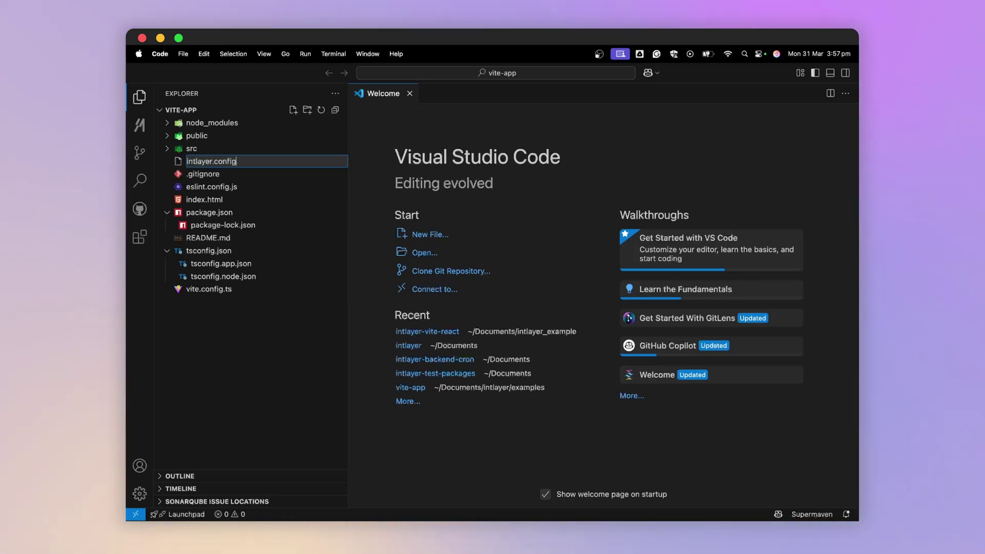
key("Return")
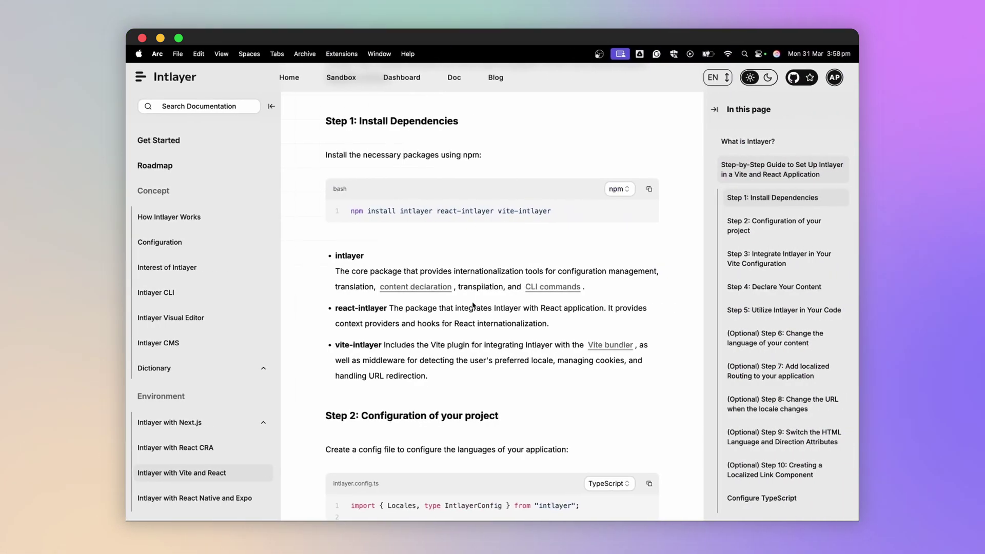
scroll(577, 206, "down", 5)
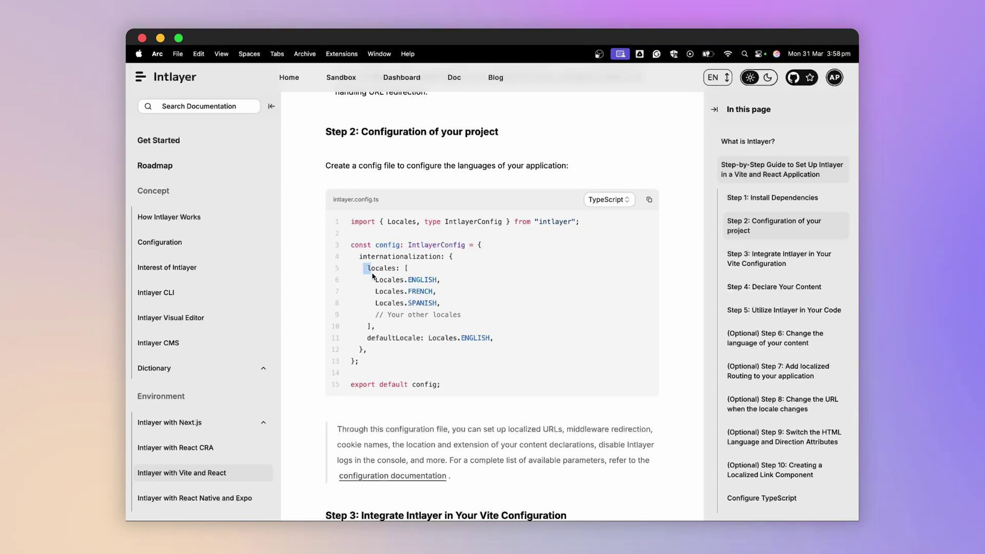
left_click_drag(372, 277, 458, 304)
left_click_drag(367, 338, 483, 343)
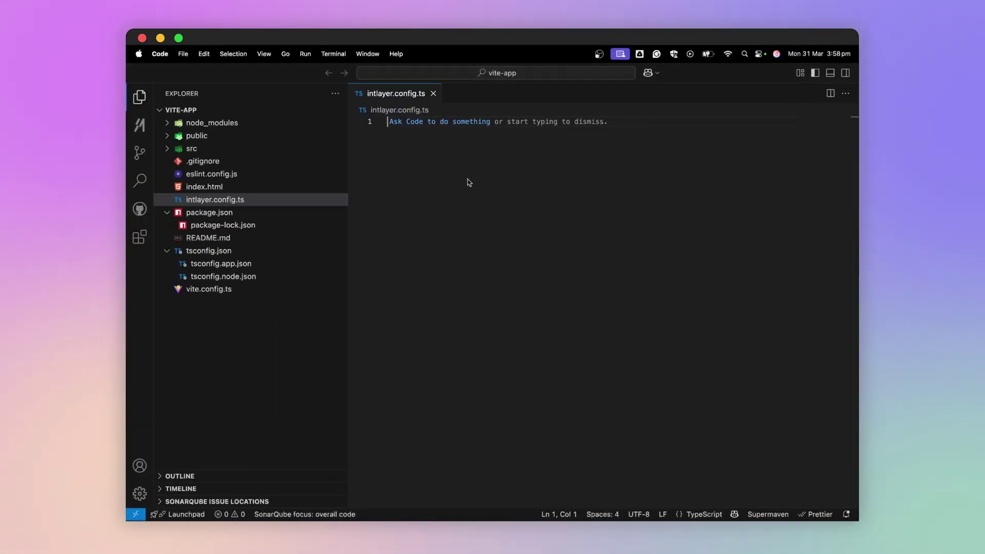
- Paste the example Intlayer config and add intlayerPlugin, with its import, to vite.config.ts plugins
key("super+v")
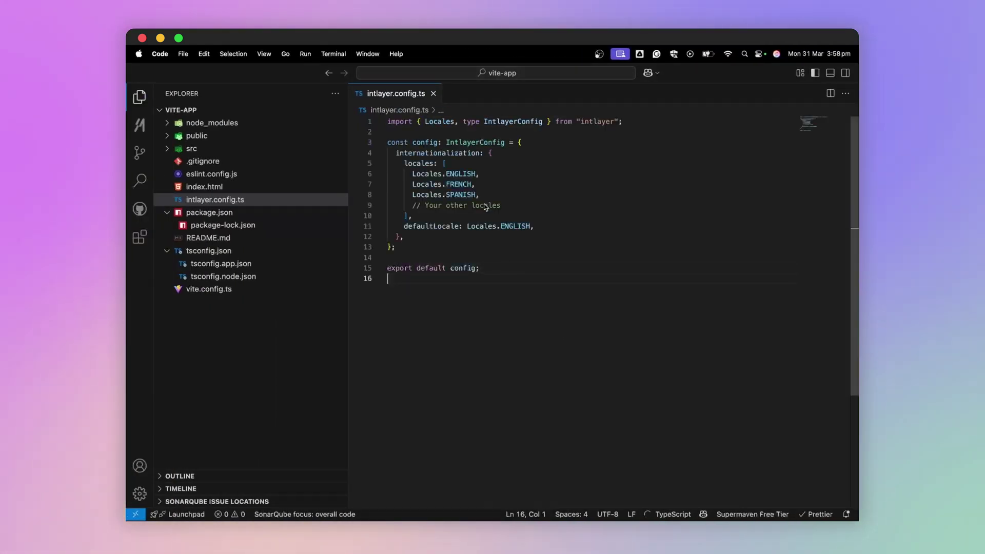
left_click(209, 288)
left_click(467, 174)
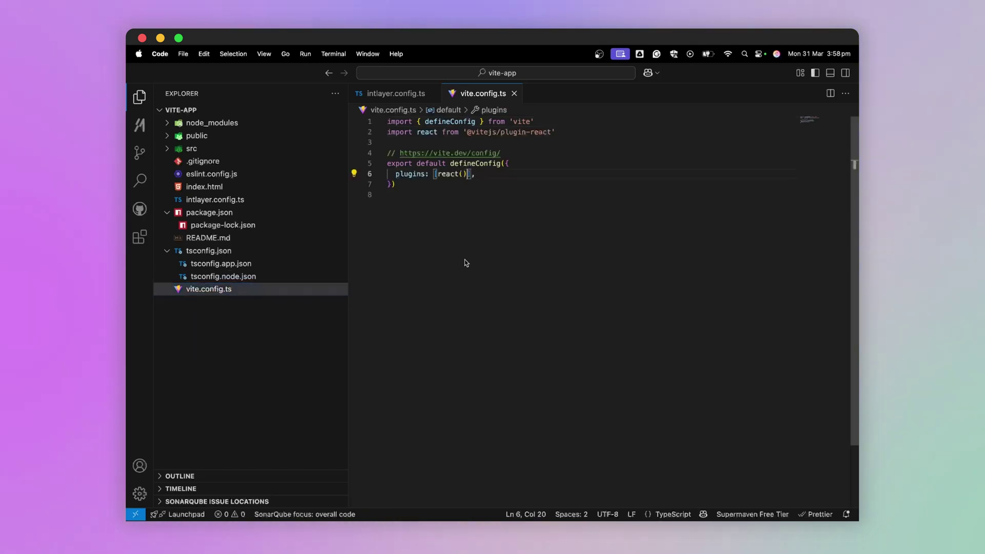
type(", intlayer")
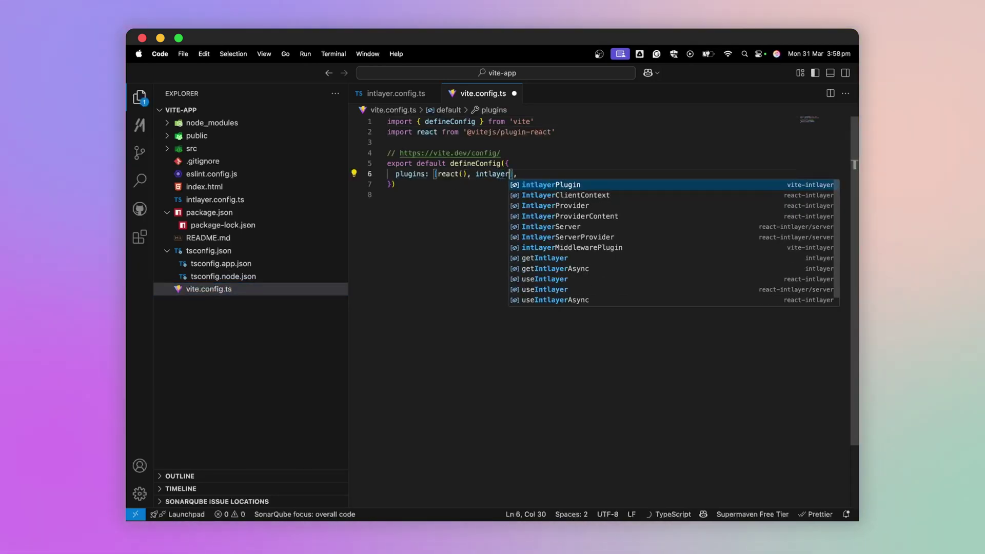
key("Return")
left_click(476, 174)
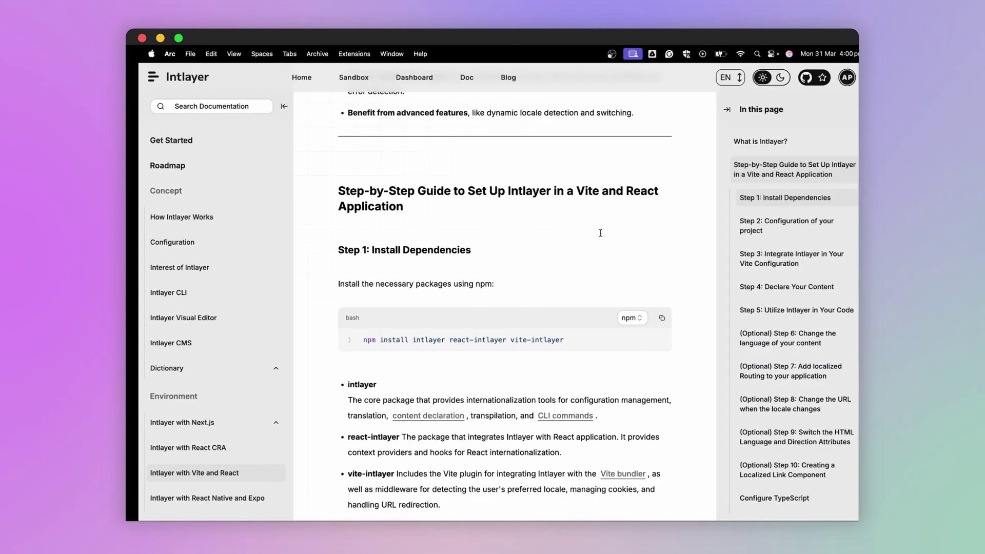
scroll(537, 324, "down", 3)
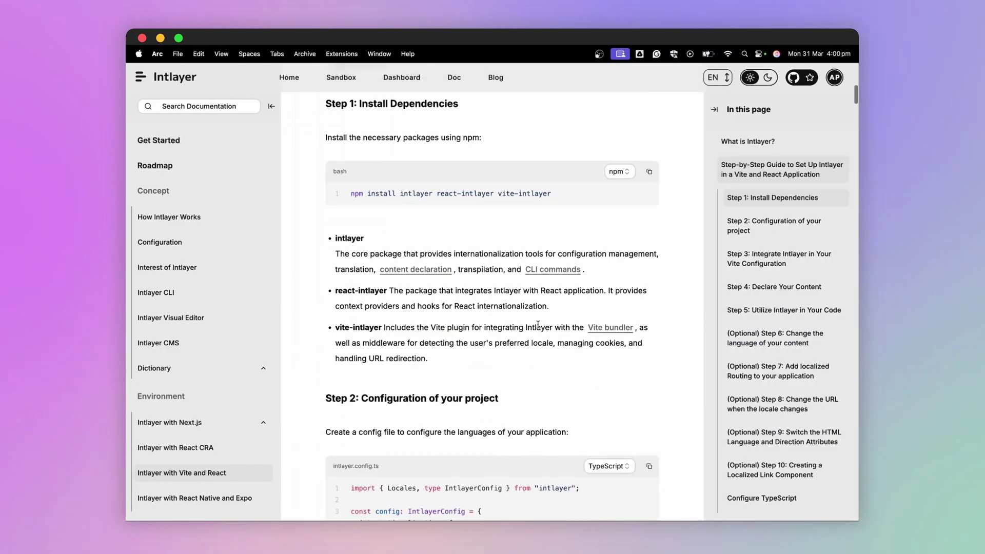
scroll(538, 325, "down", 8)
scroll(537, 325, "down", 5)
left_click_drag(344, 221, 360, 224)
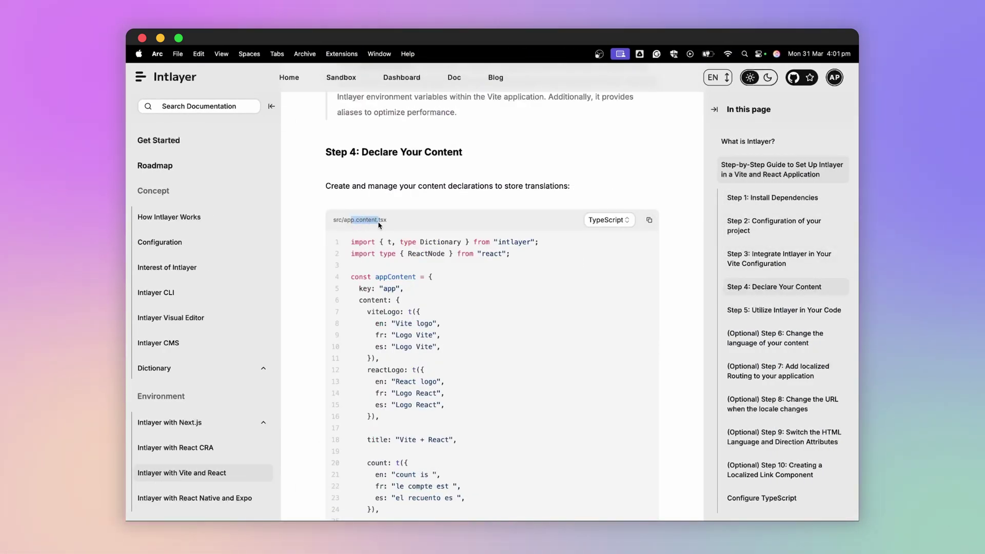
- Check the guide's code language choices, leaving them unchanged
left_click(608, 220)
left_click(508, 287)
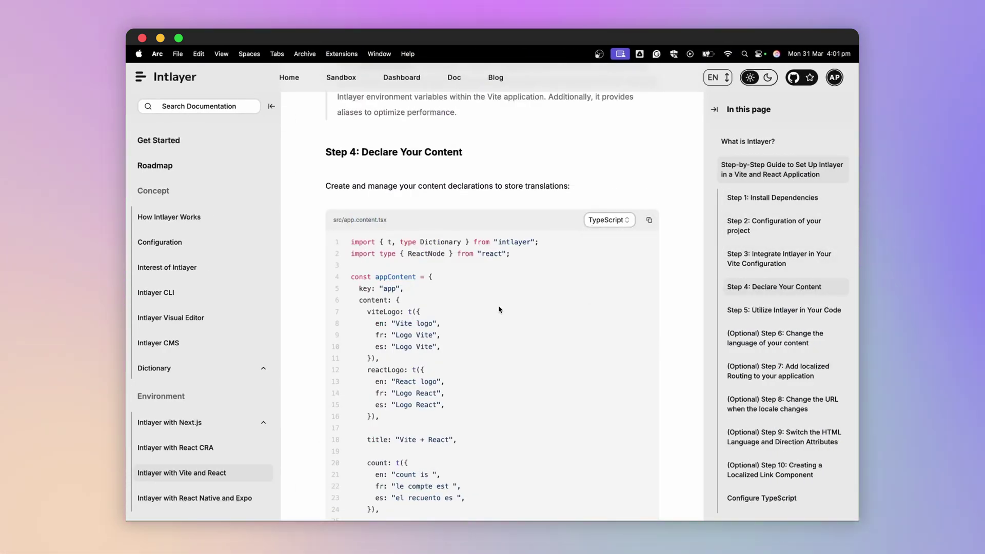
scroll(506, 285, "down", 1)
key("ctrl+Left")
- Create src/app.content.tsx and paste in the appContent translation dictionary
left_click(191, 148)
left_click(292, 110)
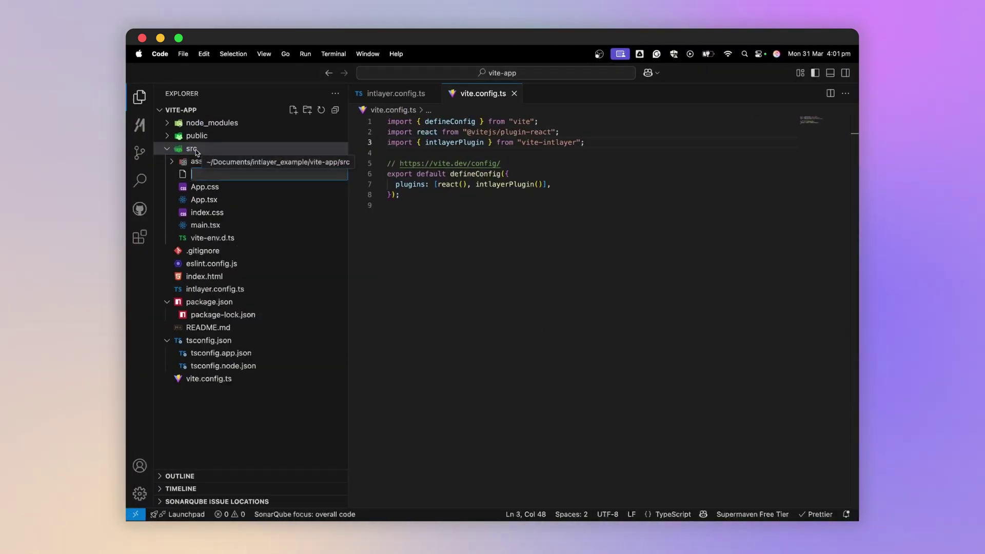
type("app.content.tsx")
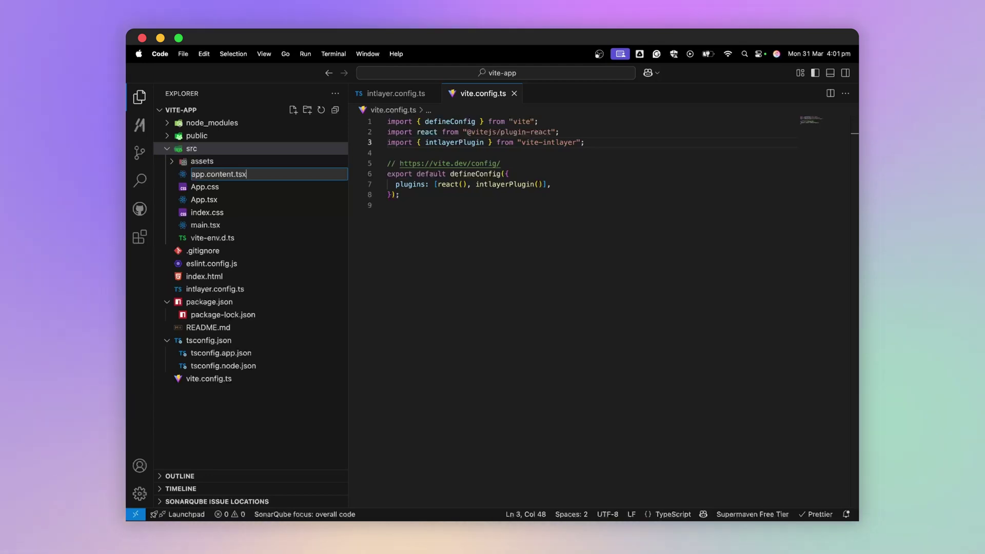
key("Return")
key("super+v")
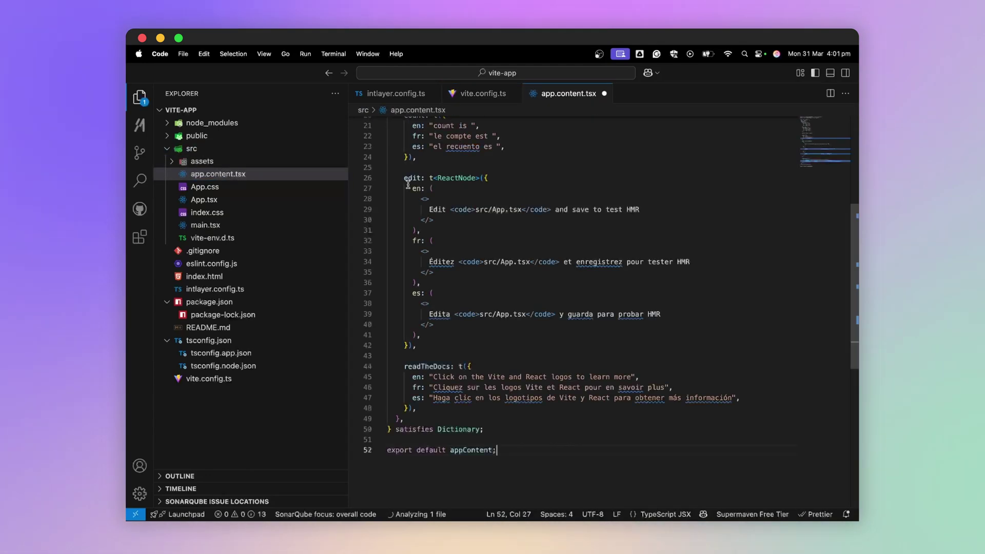
scroll(460, 254, "up", 3)
scroll(460, 255, "up", 10)
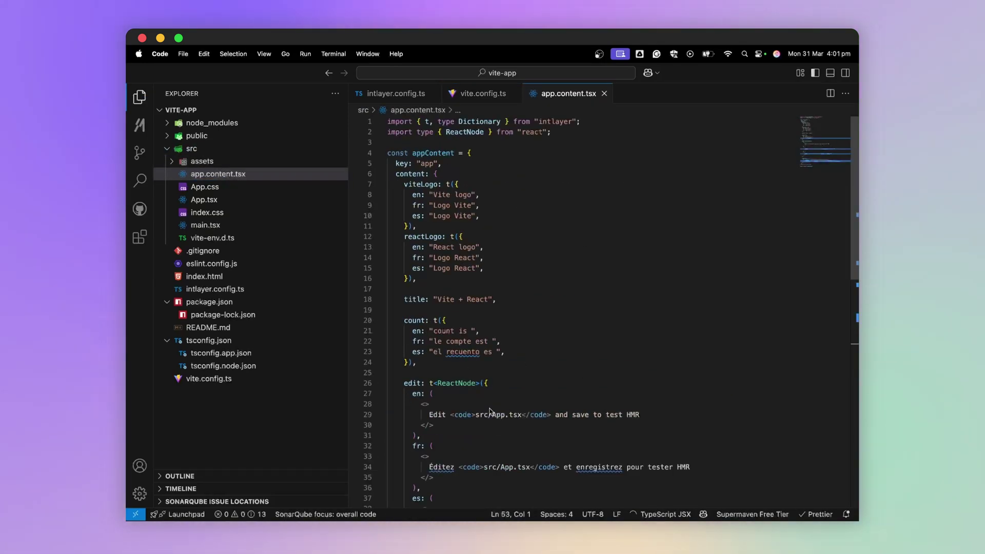
scroll(489, 413, "down", 5)
scroll(490, 411, "up", 6)
- Review the dictionary's appContent name, t function, title, reactLogo and French count entries
left_click(565, 306)
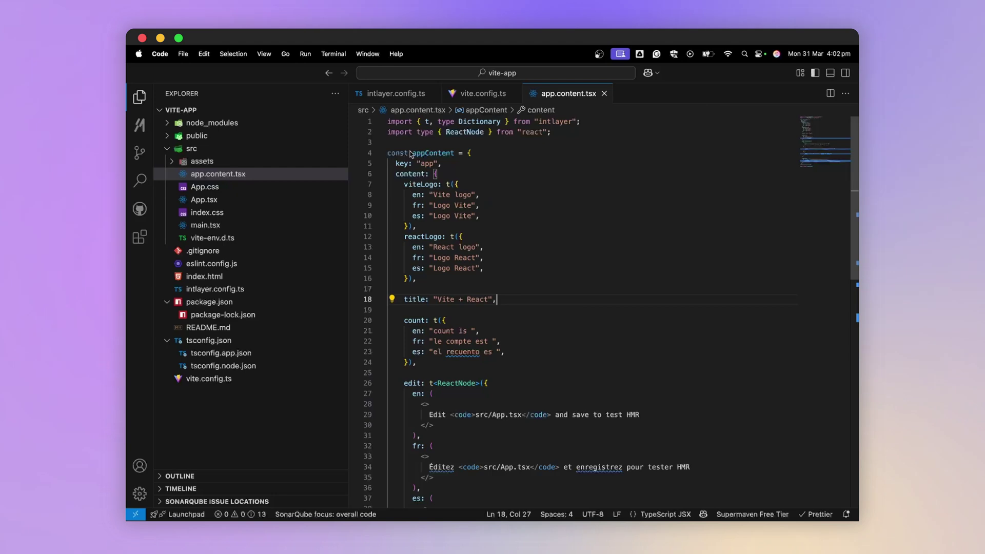
double_click(432, 152)
double_click(447, 184)
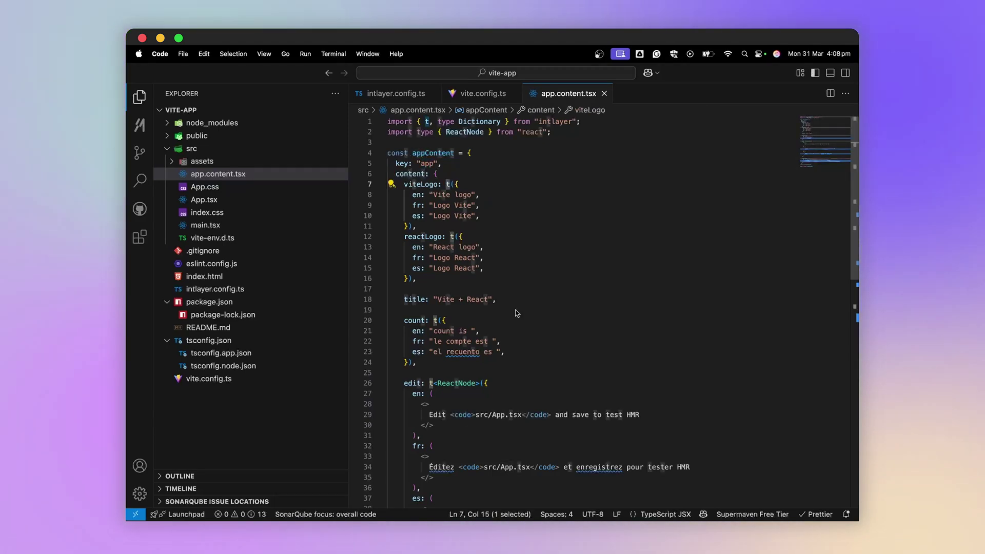
left_click(481, 268)
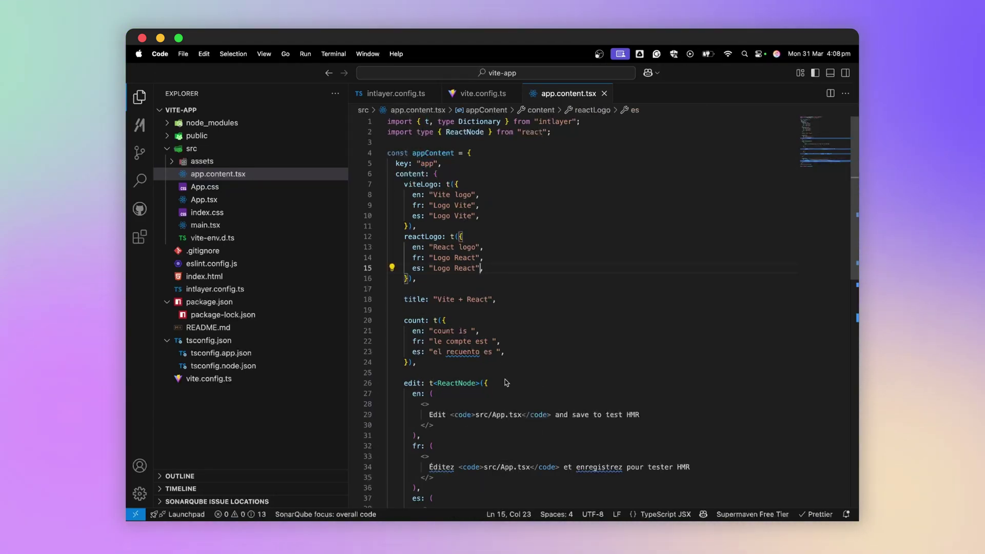
type(",")
triple_click(454, 340)
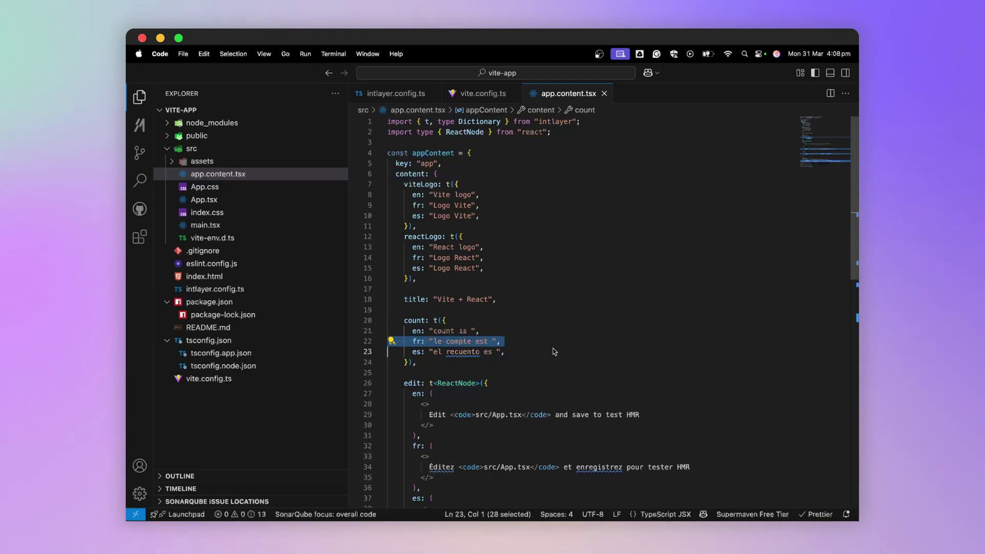
key("ctrl+Right")
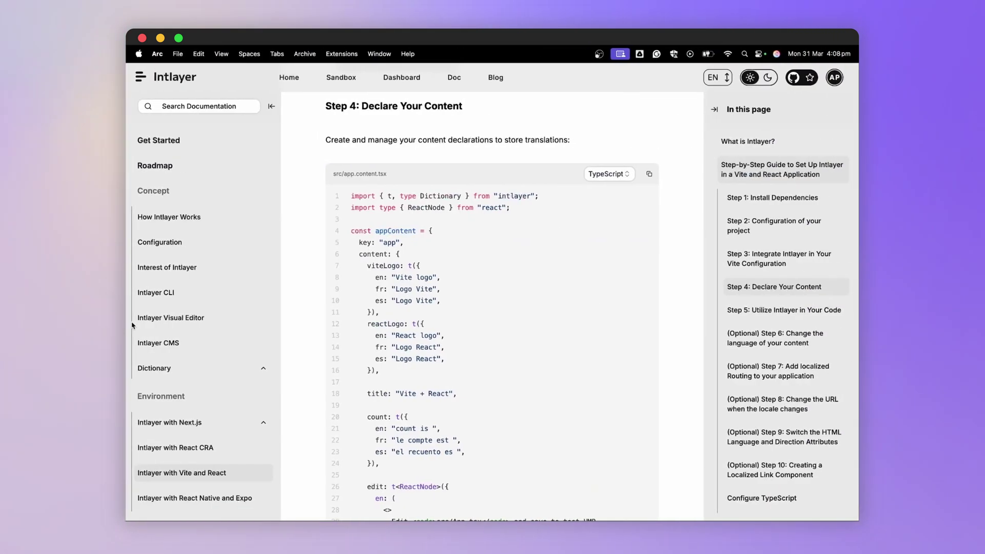
left_click(155, 368)
scroll(456, 347, "down", 10)
scroll(455, 346, "down", 10)
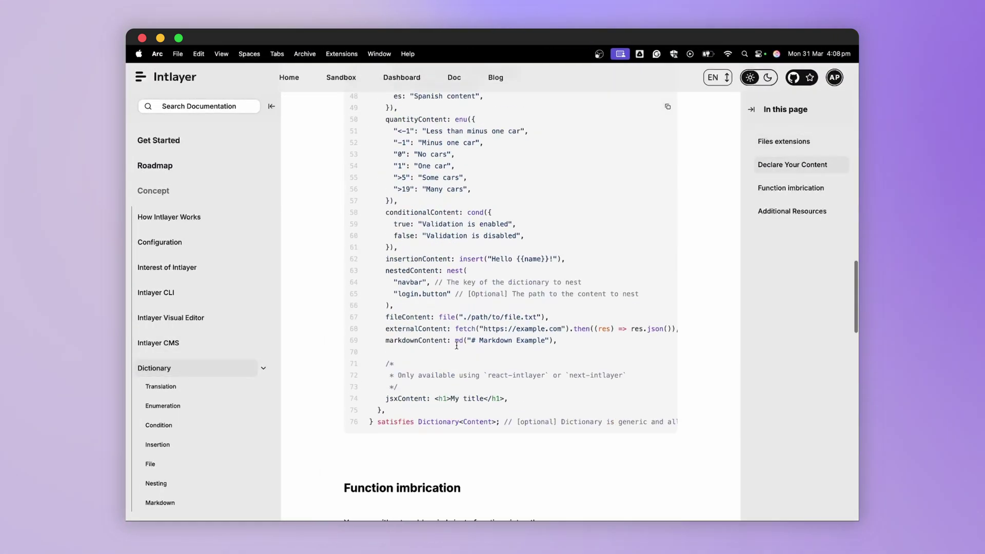
scroll(461, 354, "down", 2)
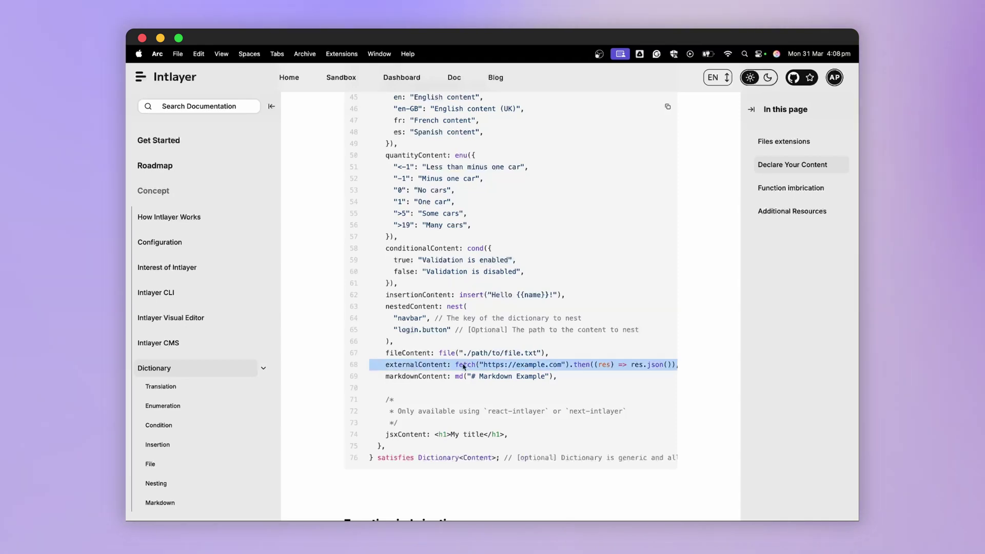
double_click(429, 379)
left_click(429, 378)
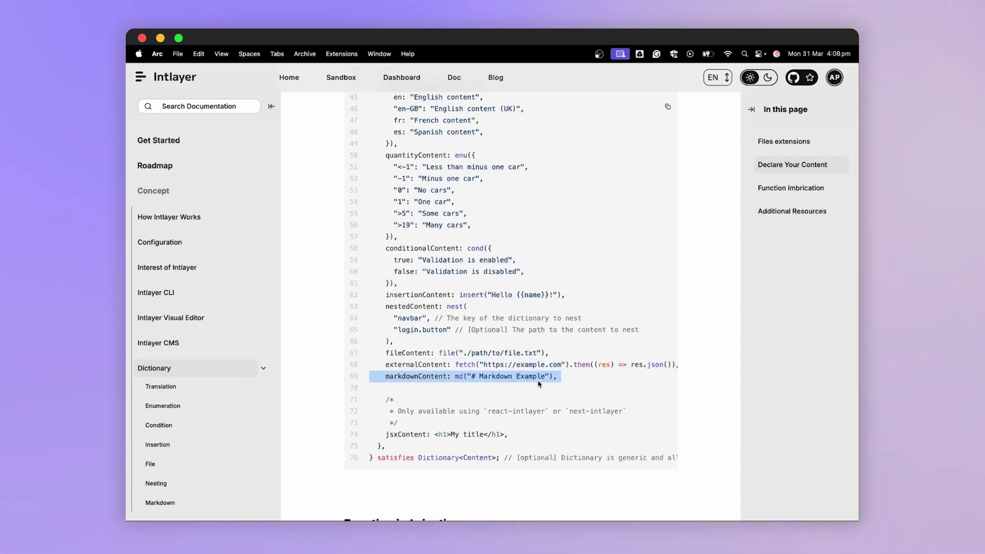
left_click_drag(510, 436, 371, 388)
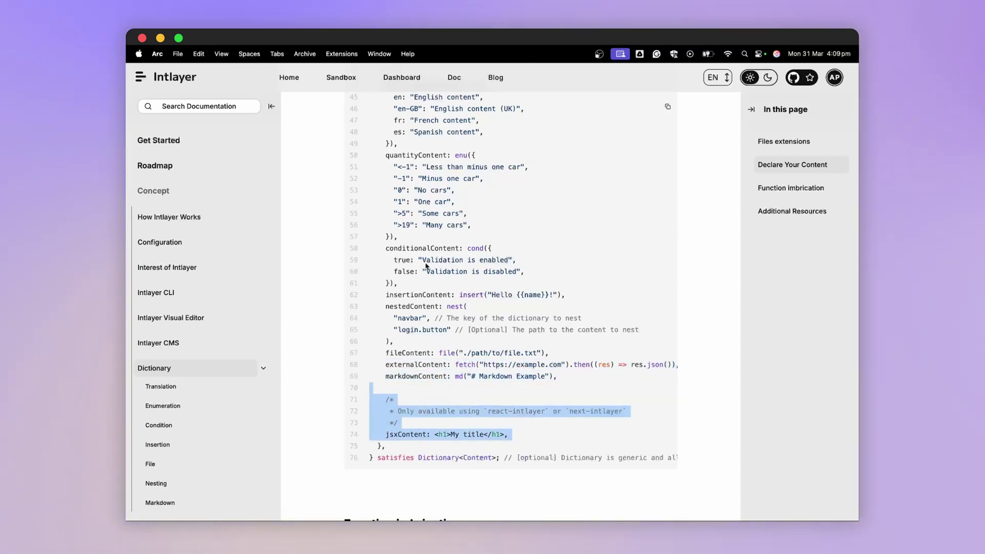
left_click_drag(425, 337, 371, 301)
scroll(461, 338, "down", 1)
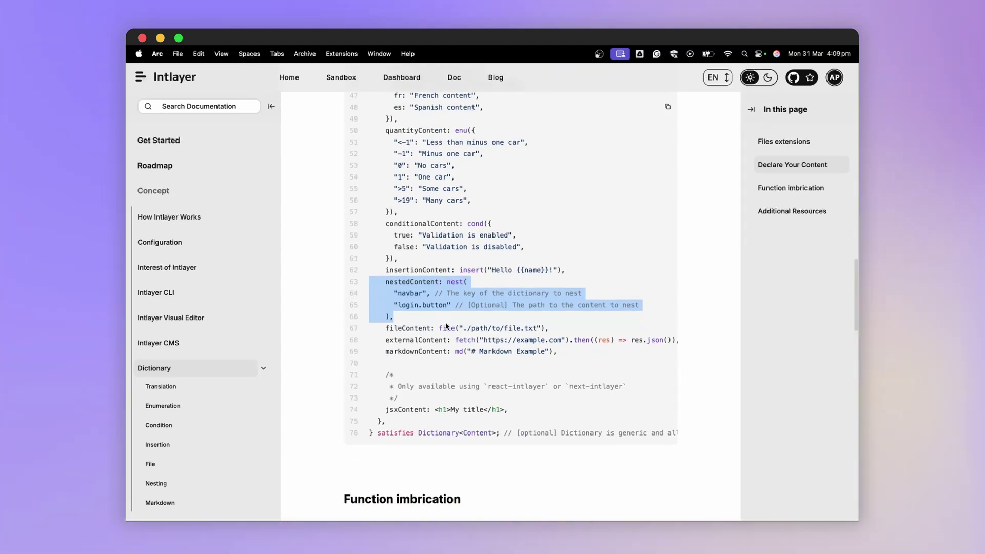
left_click_drag(550, 327, 371, 328)
scroll(537, 336, "up", 1)
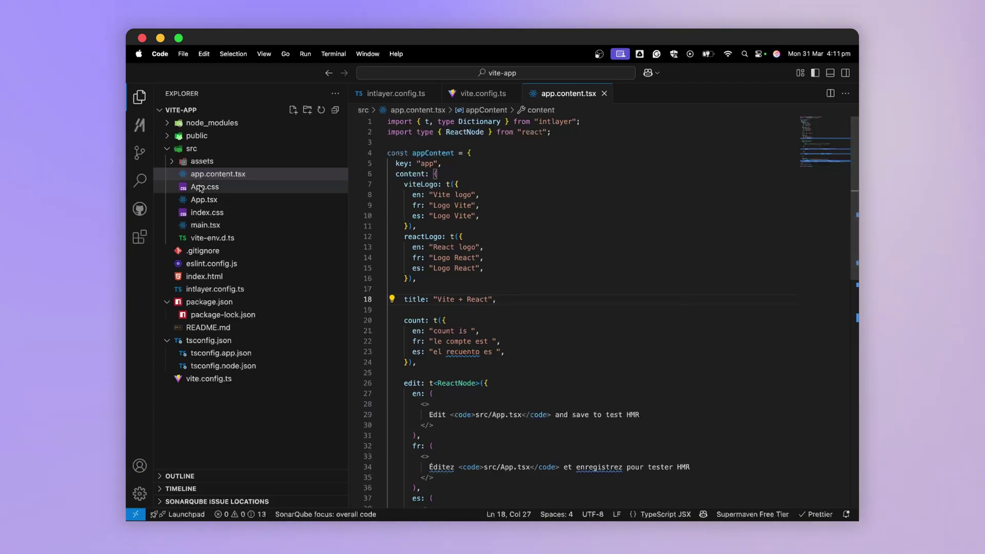
mouse_move(218, 175)
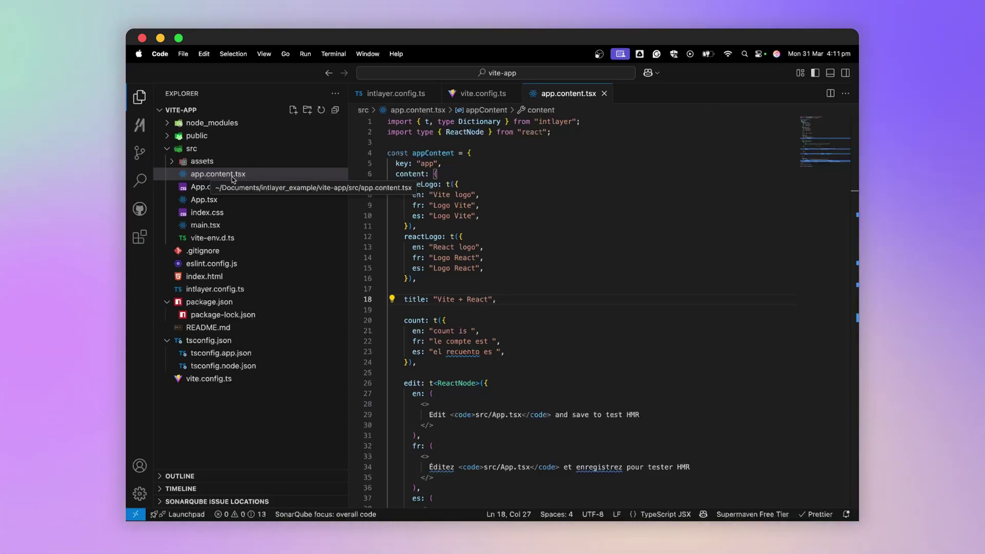
- Run npx intlayer dictionaries build in Warp
key("ctrl+Left")
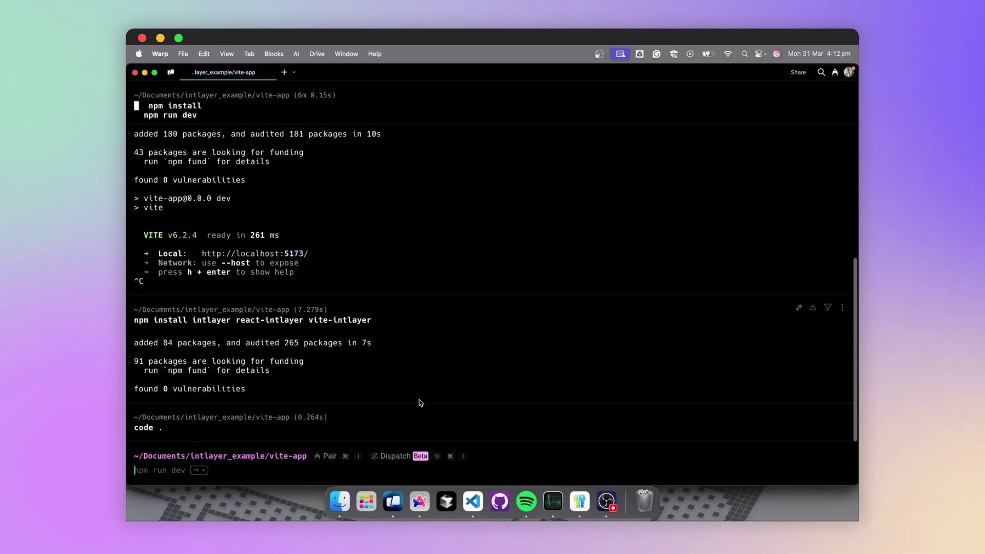
type("npx intlayer")
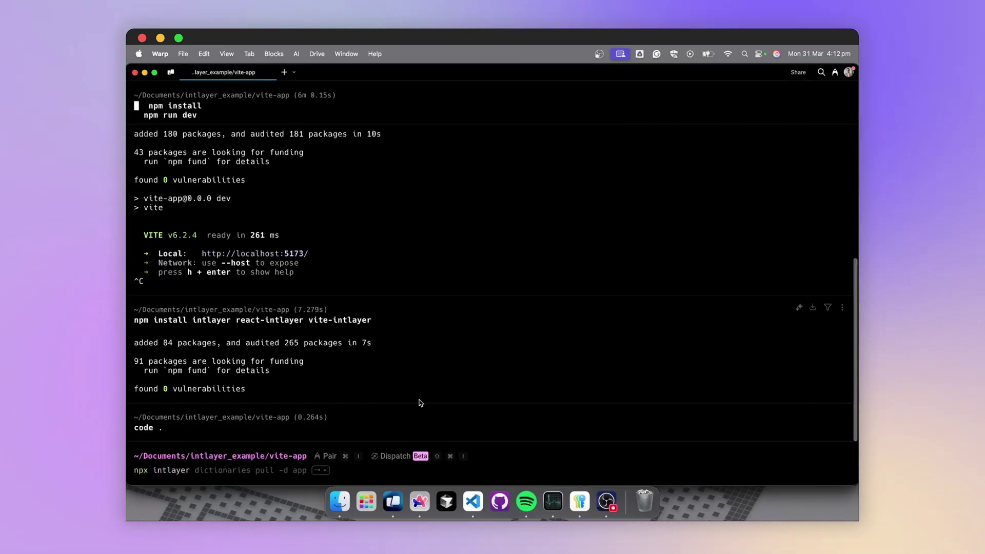
type(" dictionaries build")
key("Return")
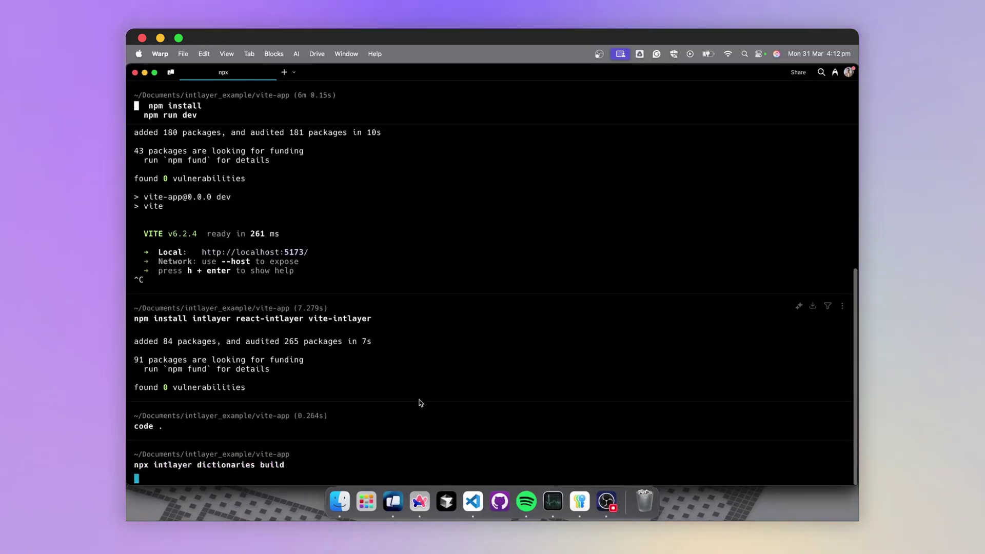
key("ctrl+Right")
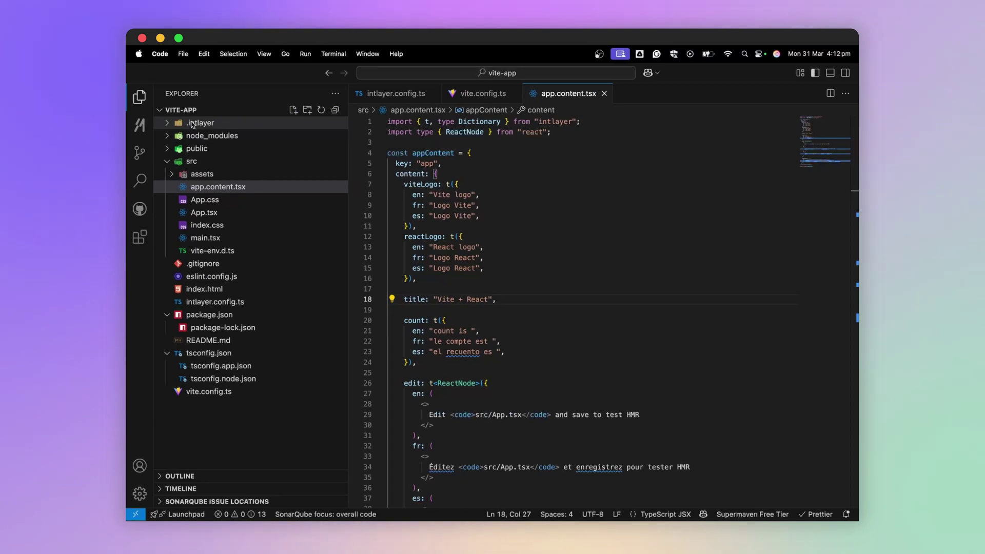
- Add ".intlayer/**/*.ts" to the include list of tsconfig.app.json and save it
left_click(202, 123)
left_click(203, 327)
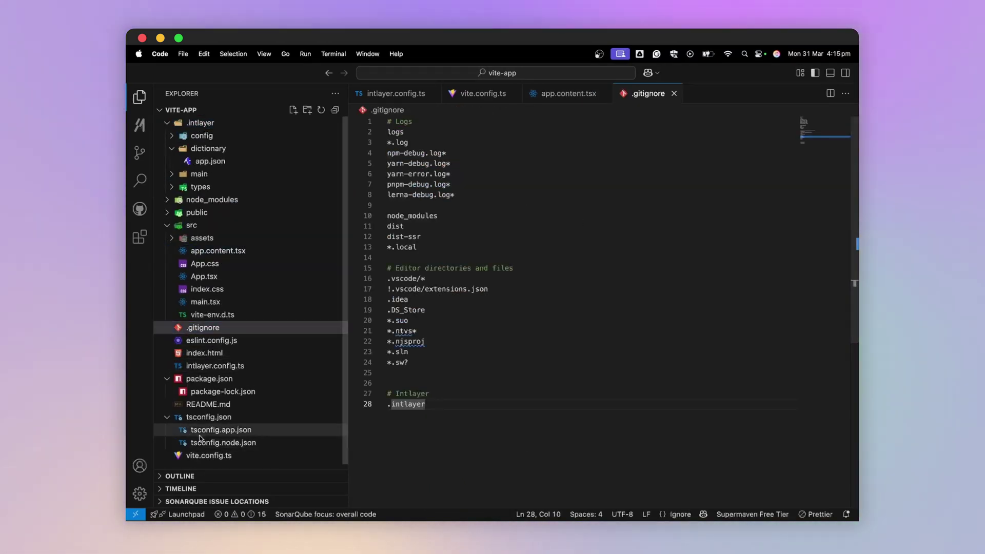
left_click(220, 429)
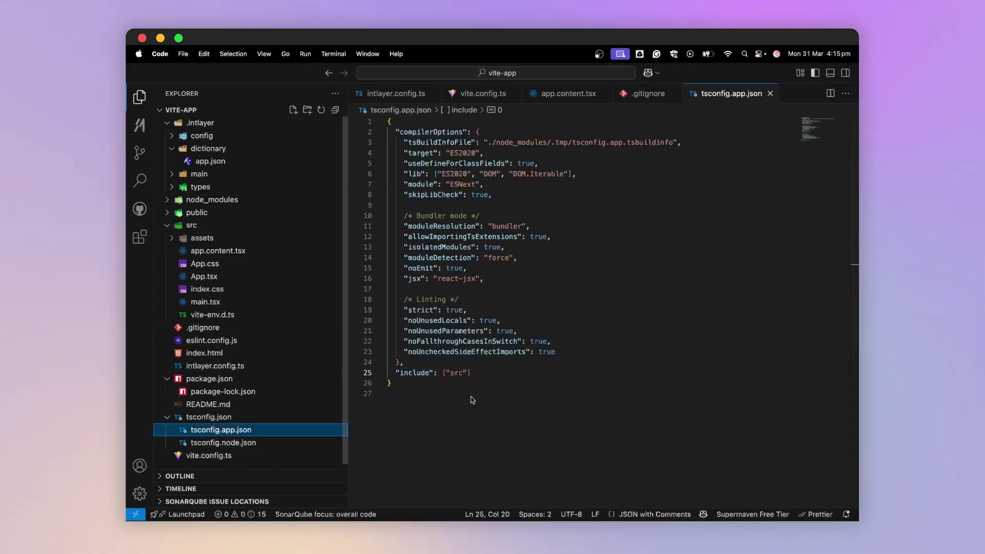
key("Left")
type(",")
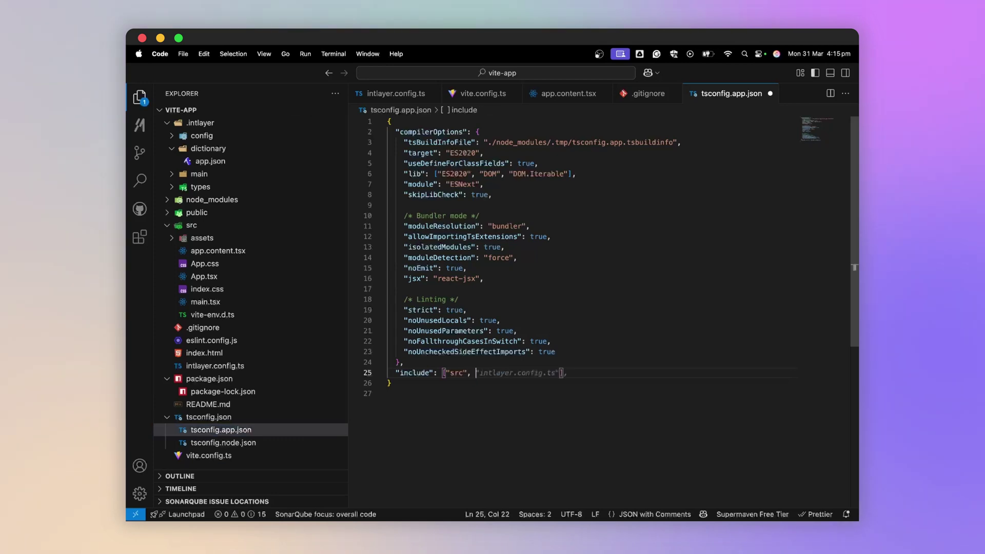
key("super+s")
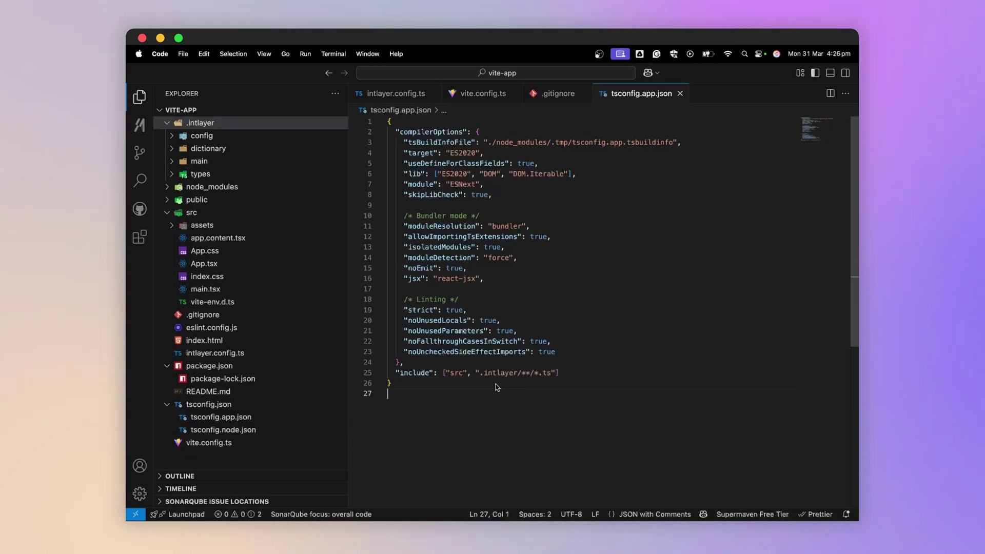
- Run Intlayer: Build Dictionaries and restart the dev server with npm run dev
key("super+shift+p")
key("Down")
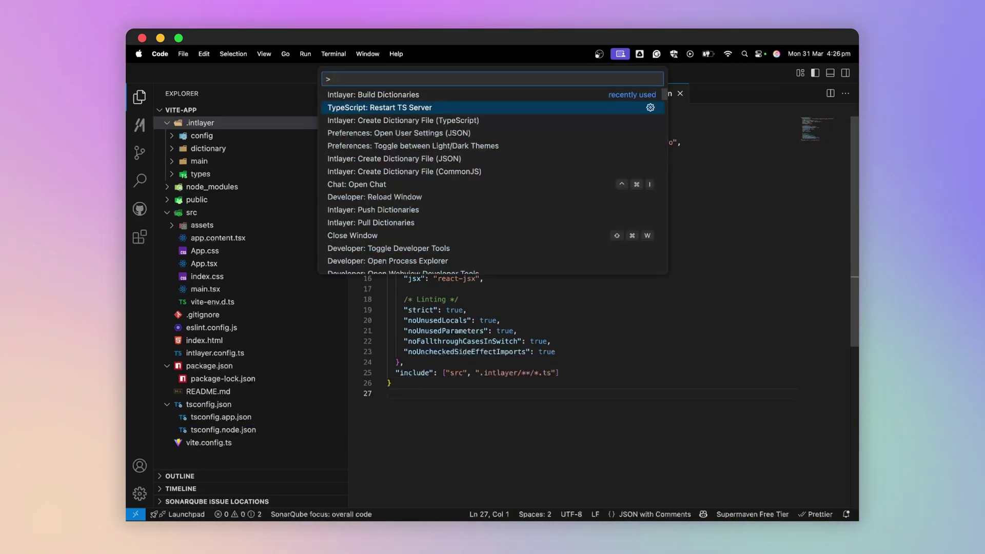
key("Up")
key("Return")
key("super+Tab")
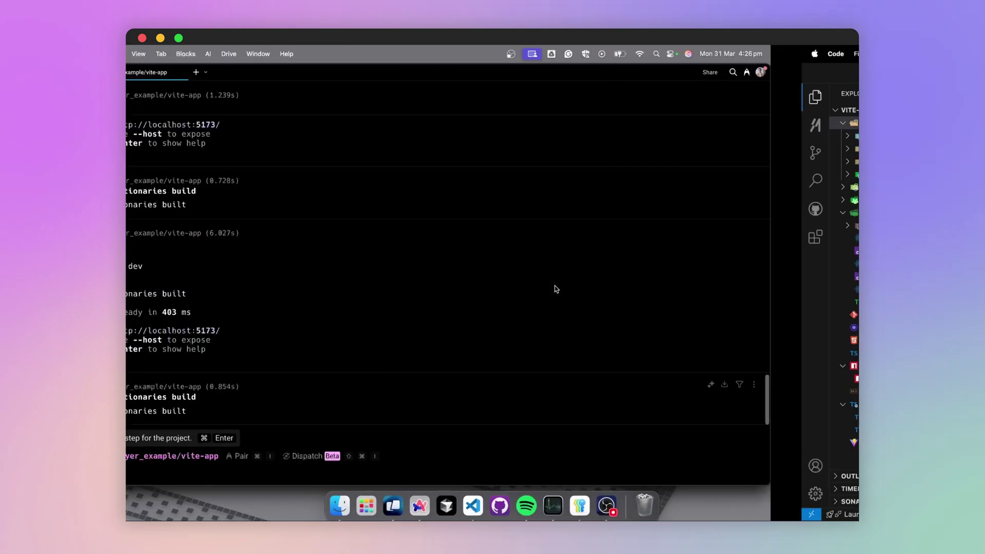
key("Return")
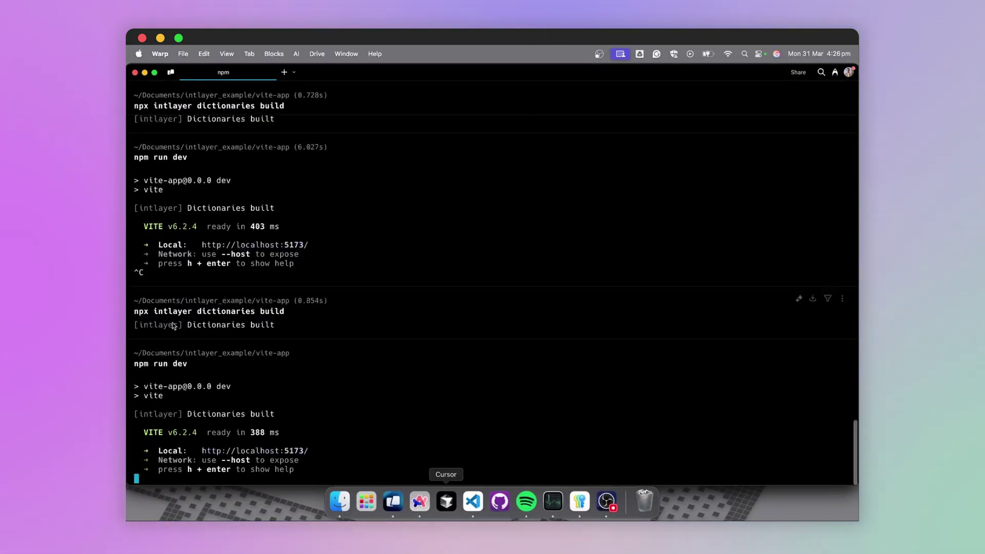
key("super+Tab")
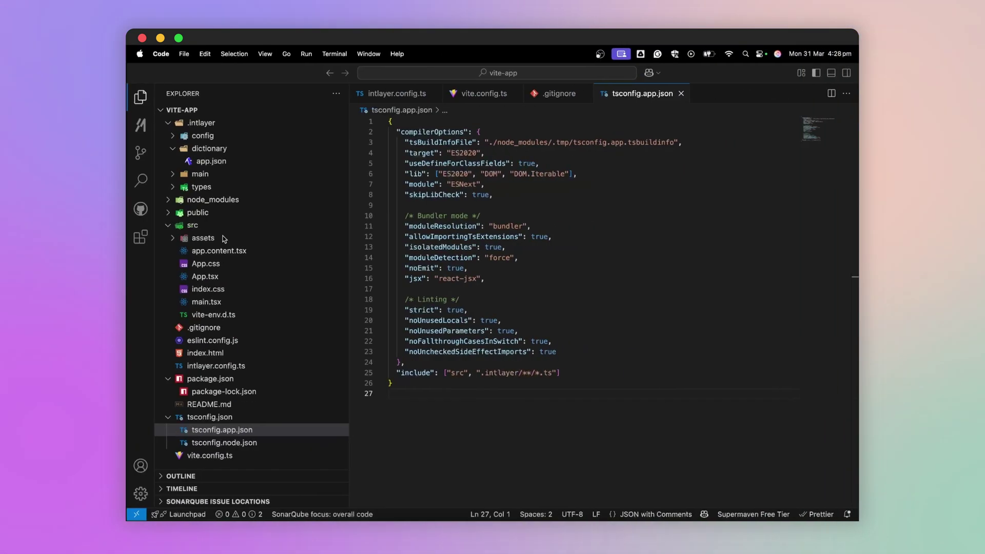
- Change the app title from 'Vite + React' to TEST and check the rebuilt dictionary
left_click(231, 251)
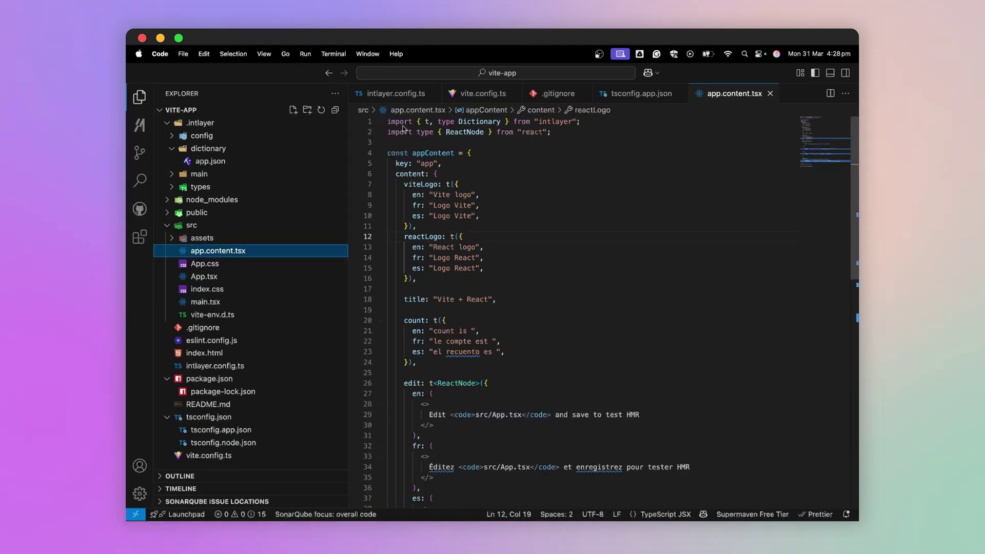
left_click_drag(437, 299, 489, 299)
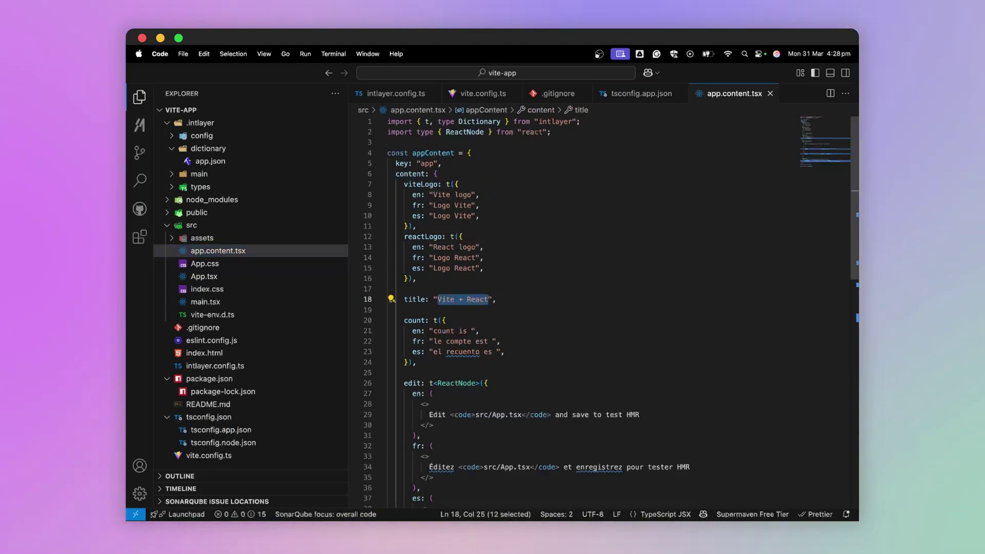
type("TEST")
key("super+s")
left_click(210, 161)
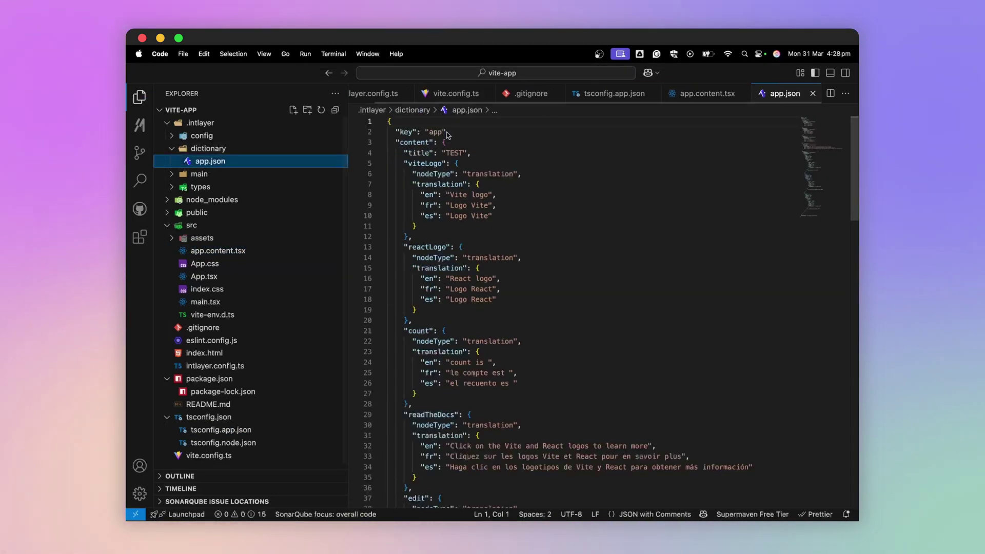
double_click(452, 153)
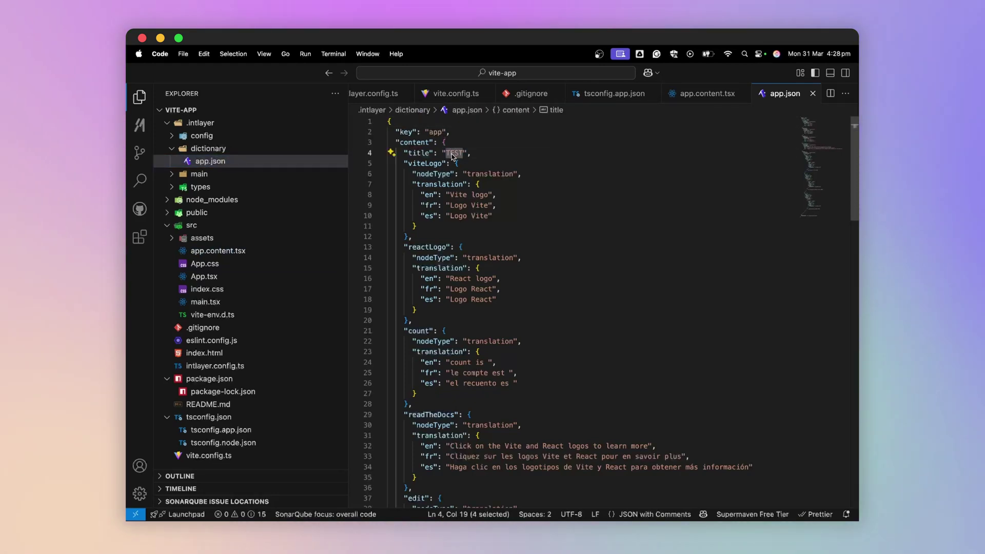
- Add log: { mode: "verbose" } to intlayer.config.ts and save
left_click(215, 365)
key("Return")
type("log:")
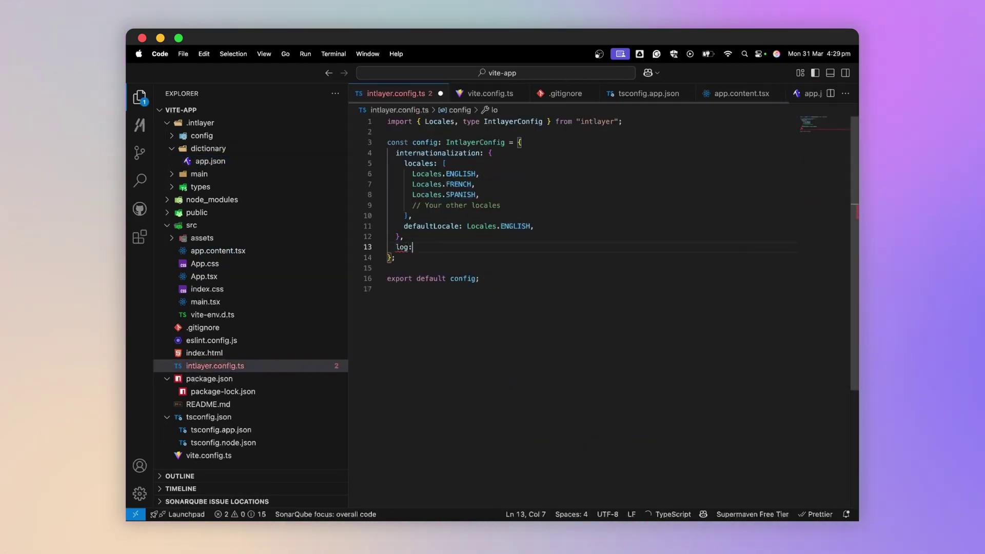
type(" {")
key("Return")
type("mode: \"")
key("Return")
key("super+s")
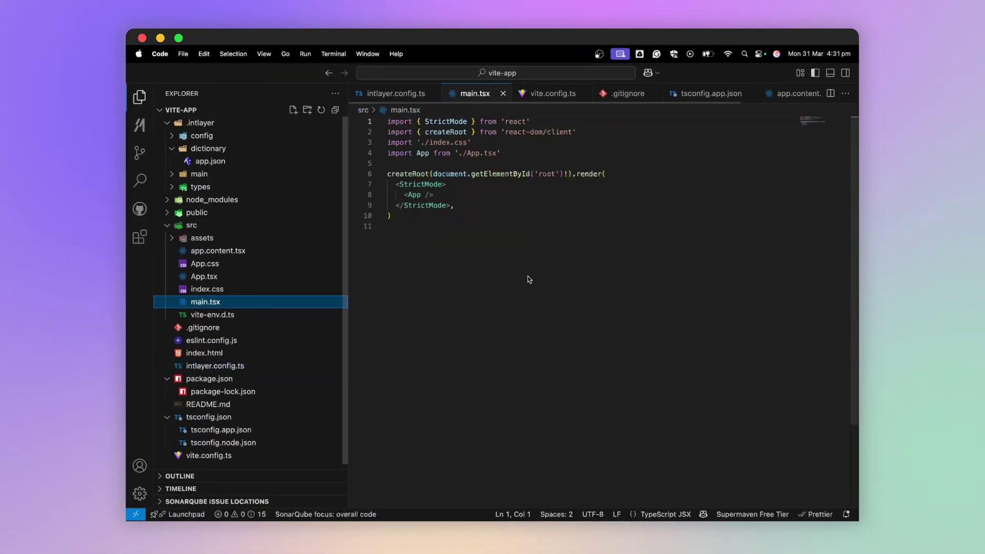
- Wrap <App /> in main.tsx with IntlayerProvider imported from react-intlayer, and save
left_click(450, 184)
key("Return")
type("<></>")
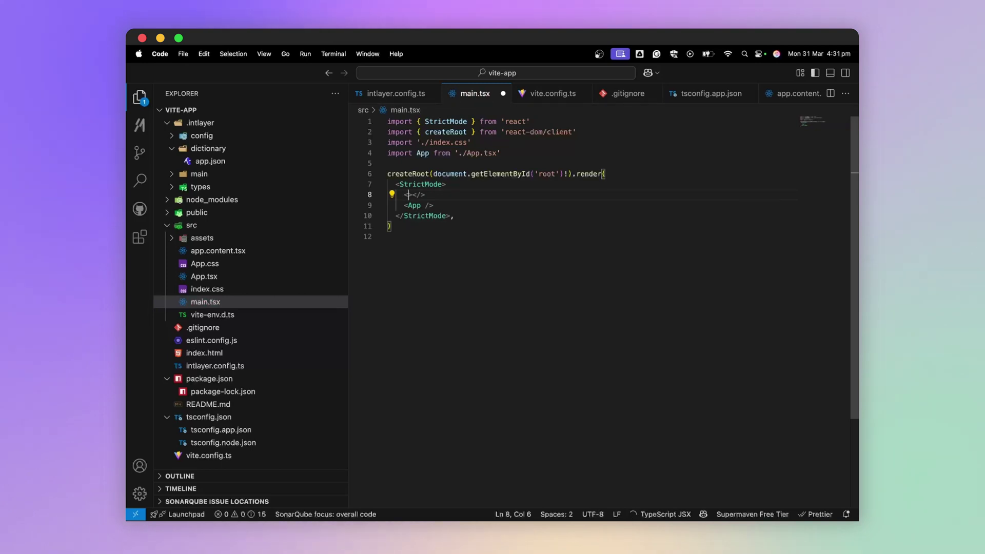
key("Return")
key("alt+Down")
type("In")
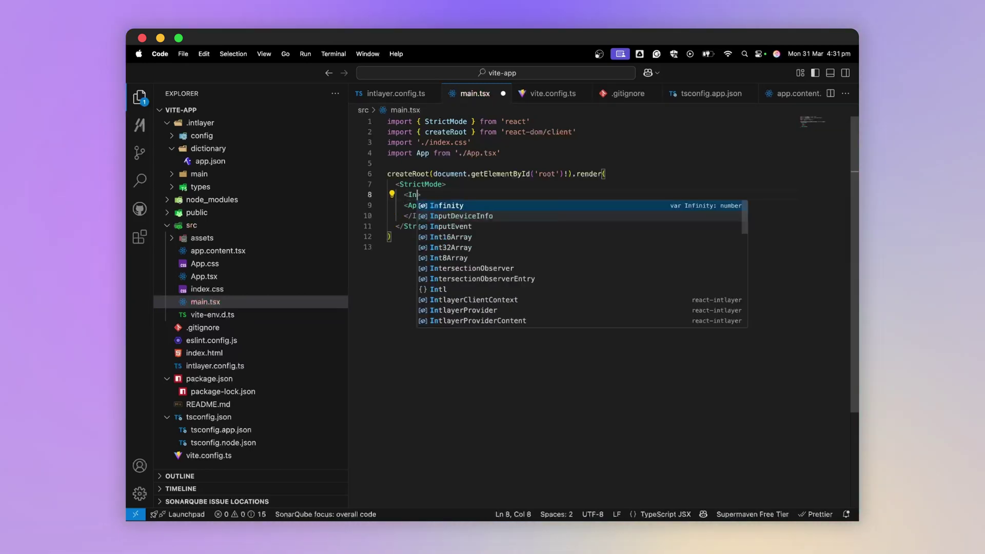
type("tlayer")
key("Down")
key("Return")
key("alt+shift+Left")
key("super+c")
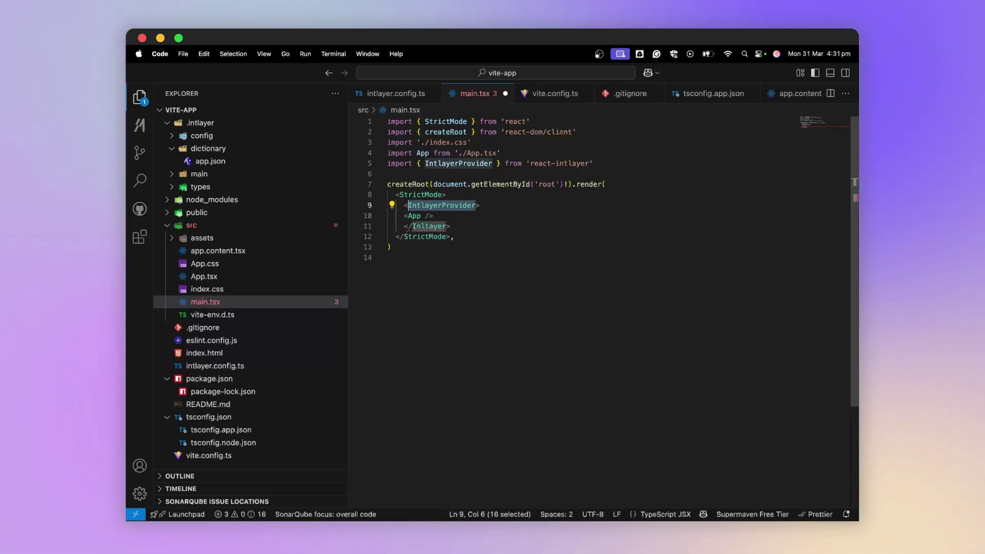
double_click(427, 226)
key("super+v")
key("super+s")
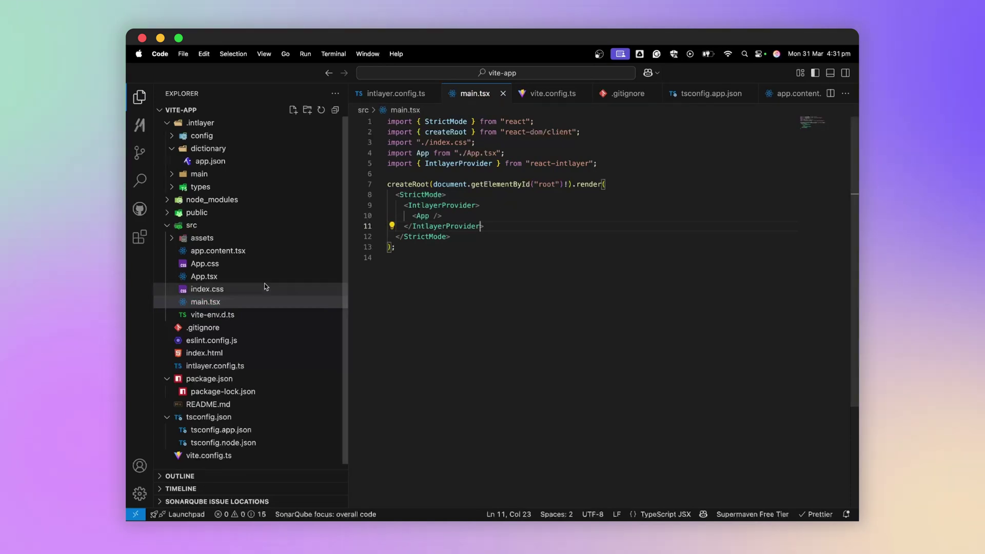
left_click(269, 275)
- Add const content = useIntlayer("app") to App, with its import, and save
left_click(455, 175)
key("Return")
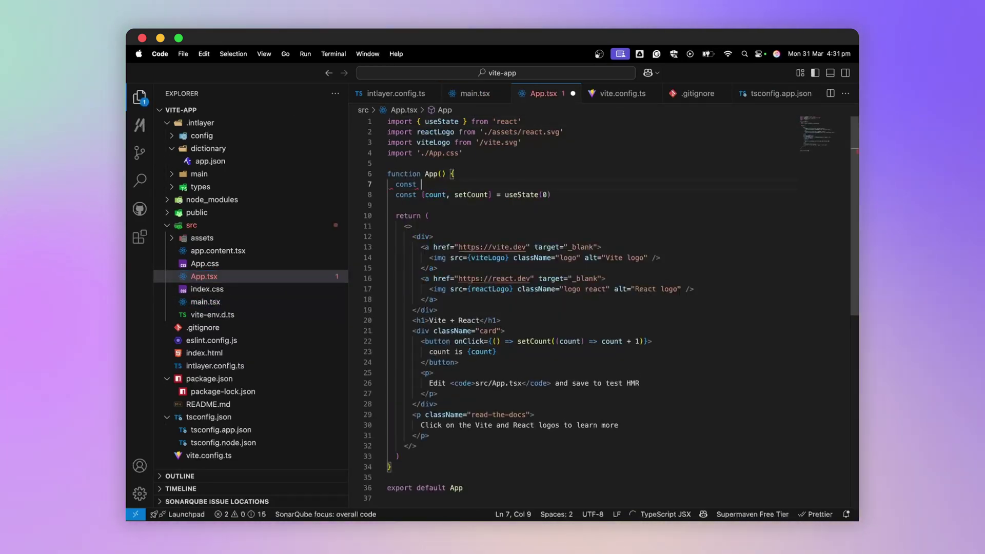
type("const content = ")
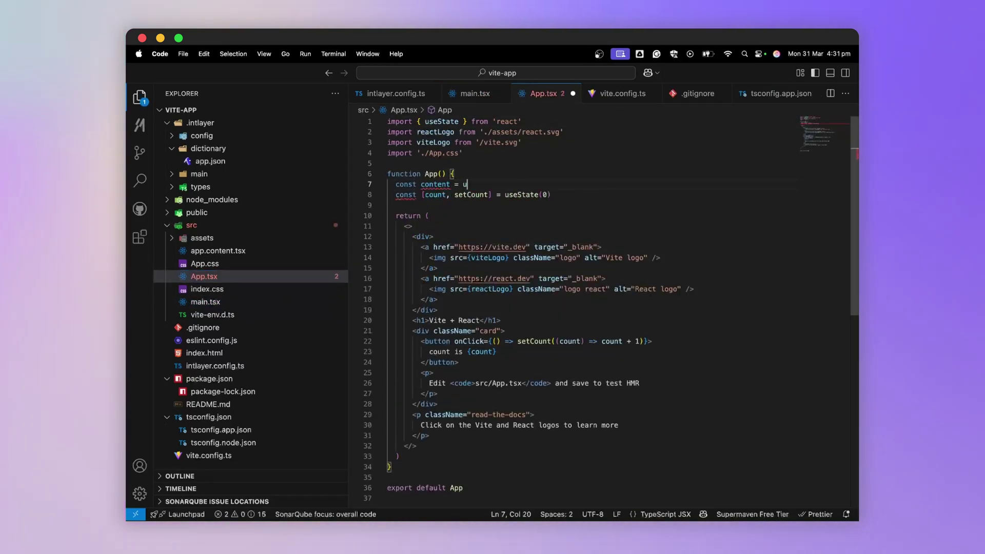
type("useIntlayer")
key("Return")
type("(")
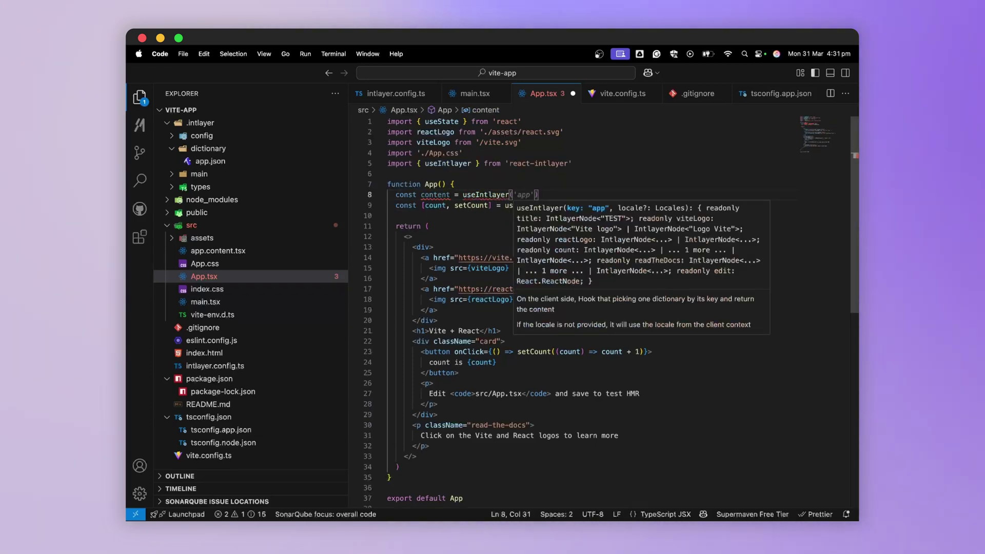
type("\"")
key("Escape")
key("super+s")
- Replace the 'Vite + React' heading text with {content.title}
left_click(433, 331)
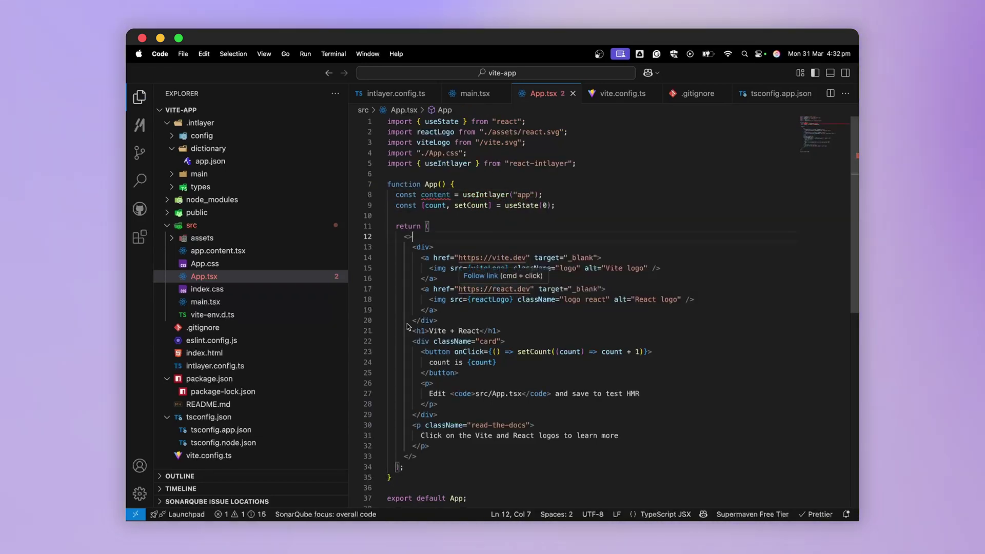
left_click_drag(434, 331, 479, 330)
type("{content")
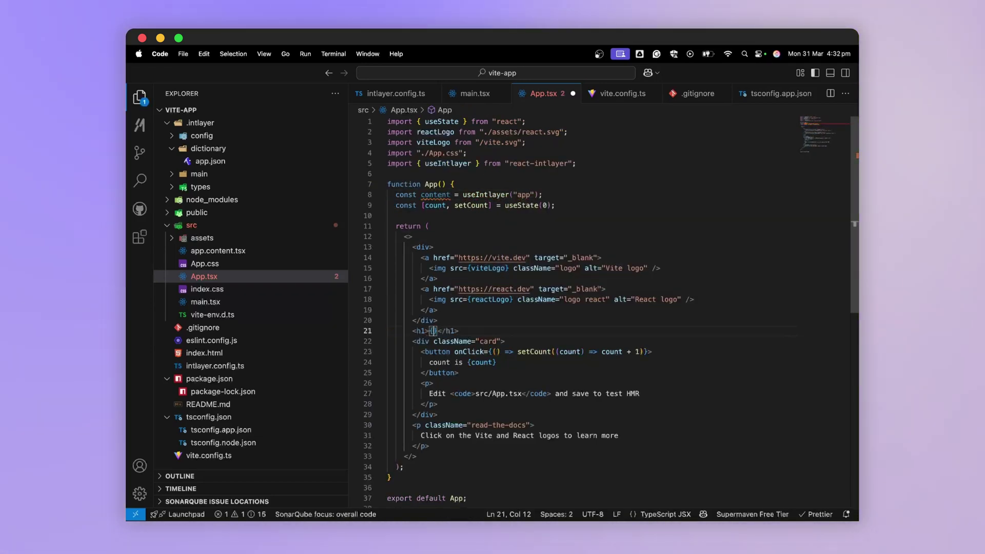
type(".title")
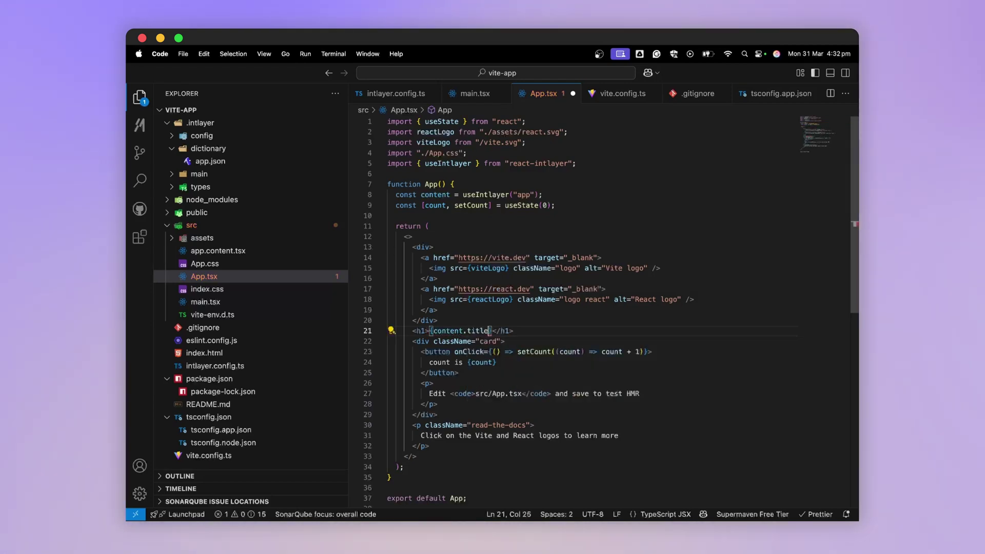
left_click(446, 501)
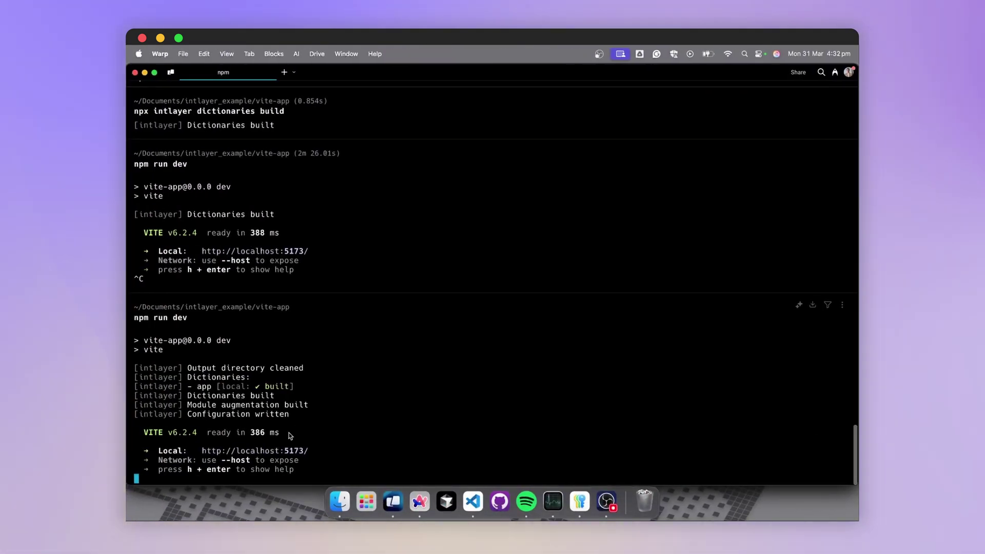
- Replace App.tsx's remaining markup with dictionary-based content fields
left_click(282, 452, "super")
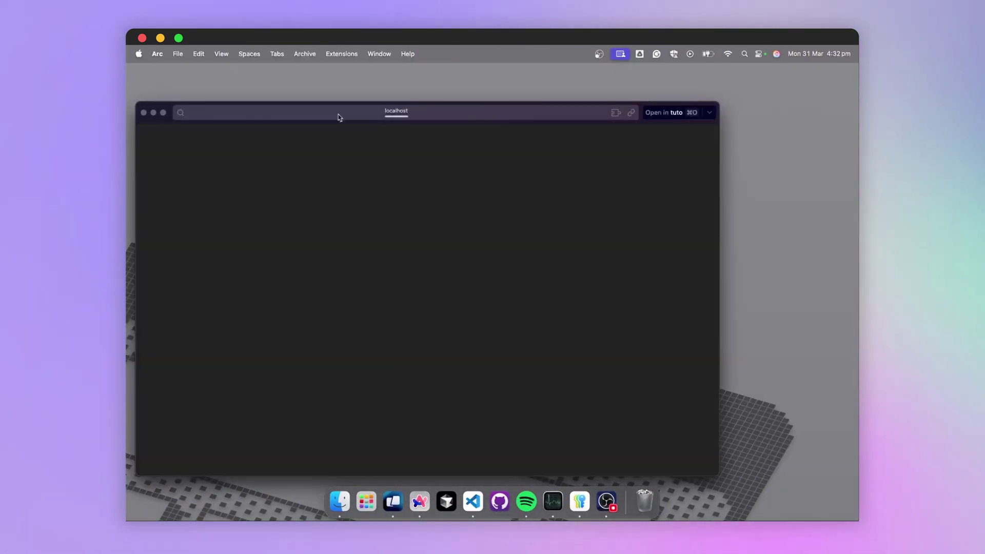
left_click(472, 501)
left_click_drag(417, 456, 370, 241)
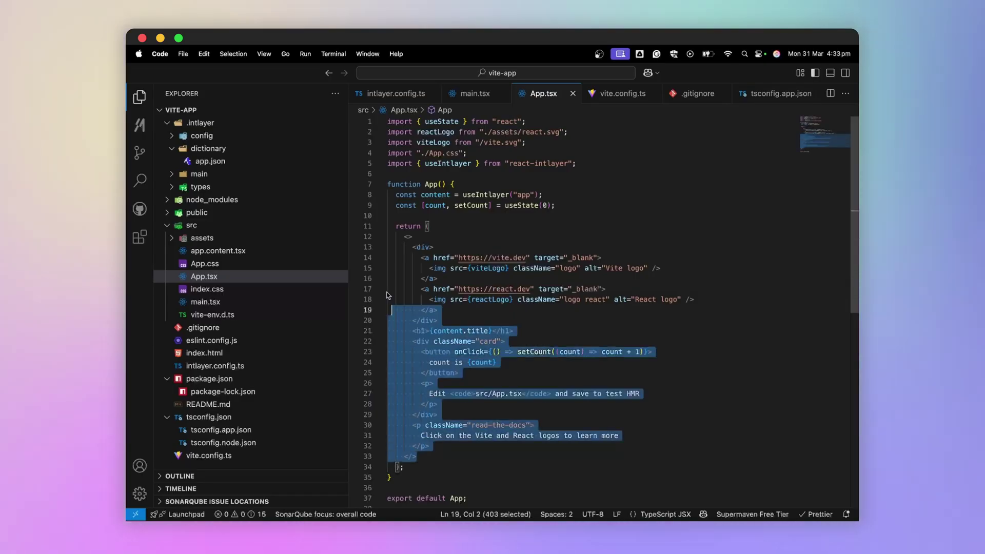
type("<>       <div>         <a href=\"https://vitejs.dev\" target=\"_blank\">           <img src={viteLogo} className=\"logo\" alt={content.viteLogo.value} />         </a>         <a href=\"https://react.dev\" target=\"_blank\">           <img             src={reactLogo}             className=\"logo react\"             alt={content.reactLogo.value}           />         </a>       </div>       <h1>{content.title}</h1>       <div className=\"card\">         <button onClick={() => setCount((count) => count + 1)}>           {content.count}           {count}         </button>         <p>{content.edit}</p>       </div>       <p className=\"read-the-docs\">{content.readTheDocs}</p>     </>")
- Check the Edit src/App.tsx and learn-more lines on the local page in Arc
key("super+Tab")
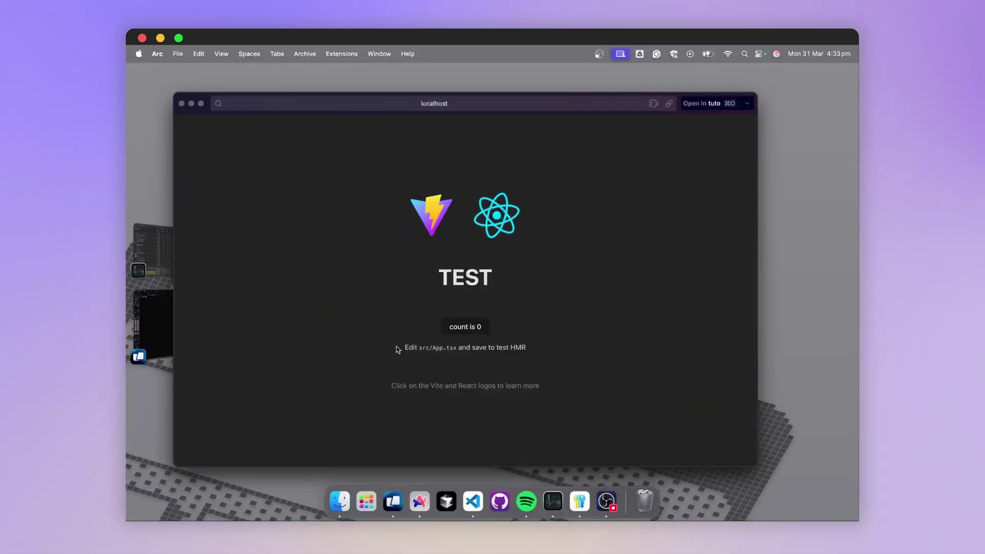
left_click_drag(396, 346, 528, 356)
left_click(539, 402)
left_click_drag(545, 396, 313, 386)
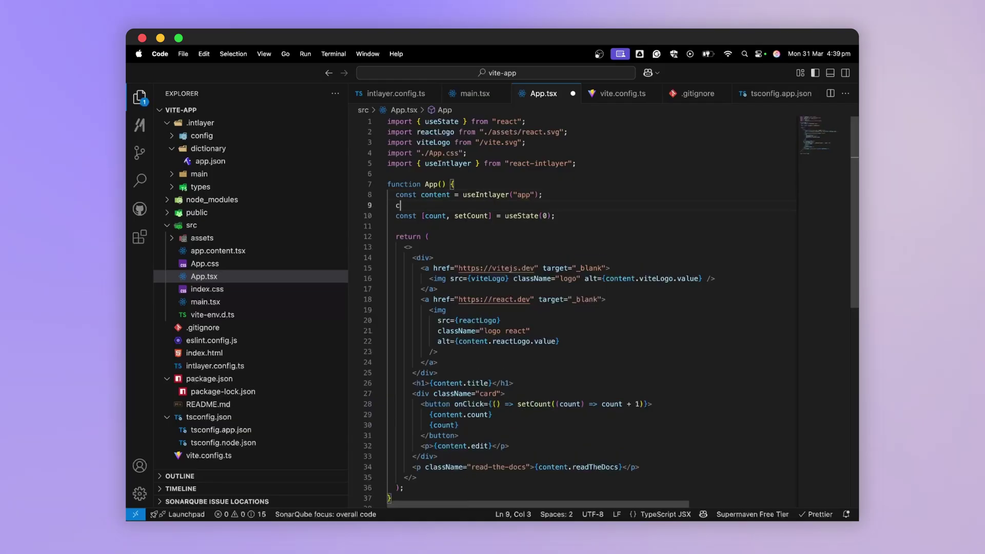
type("onst { setLoca")
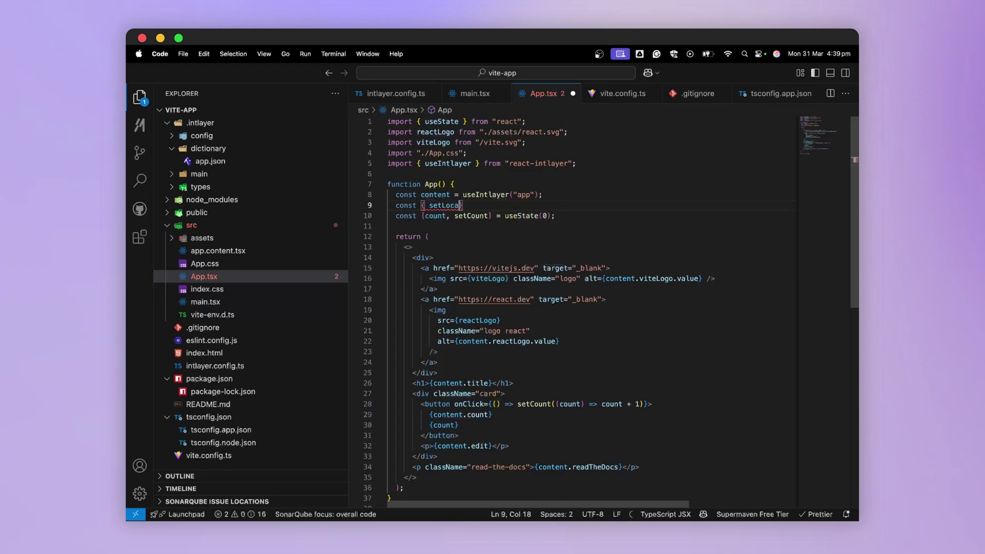
type("useLo")
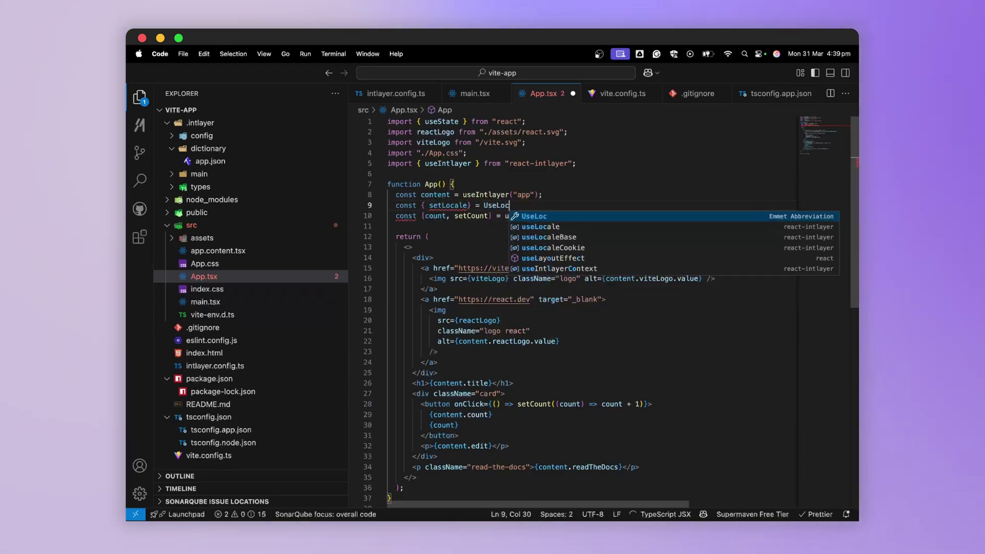
- Add setLocale from useLocale and a Fr button calling setLocale(Locales.FRENCH), importing Locales
key("Return")
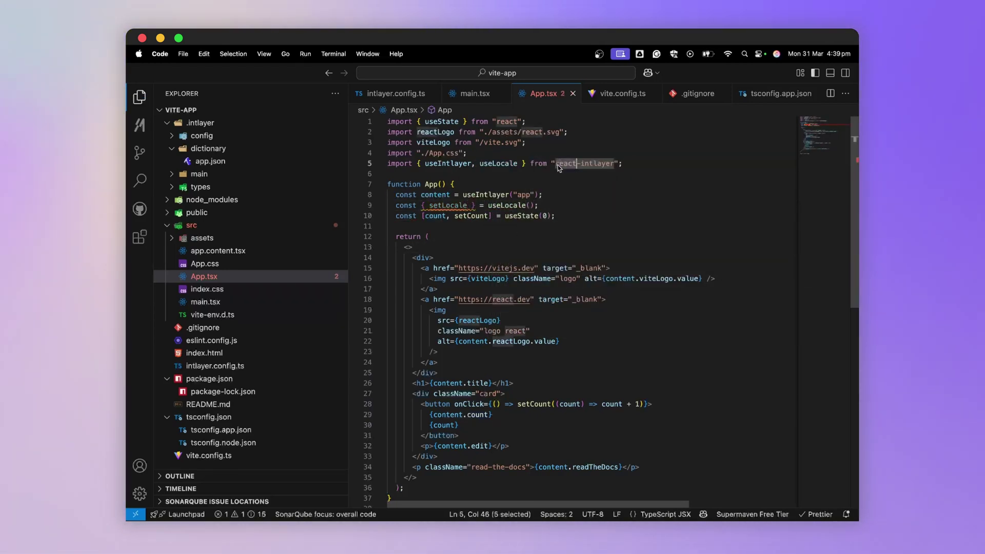
double_click(448, 206)
scroll(658, 364, "down", 5)
left_click(659, 365)
key("Return")
type("<button onClick={() => setLocale(Locales.FRENCH)}>Fr</button>")
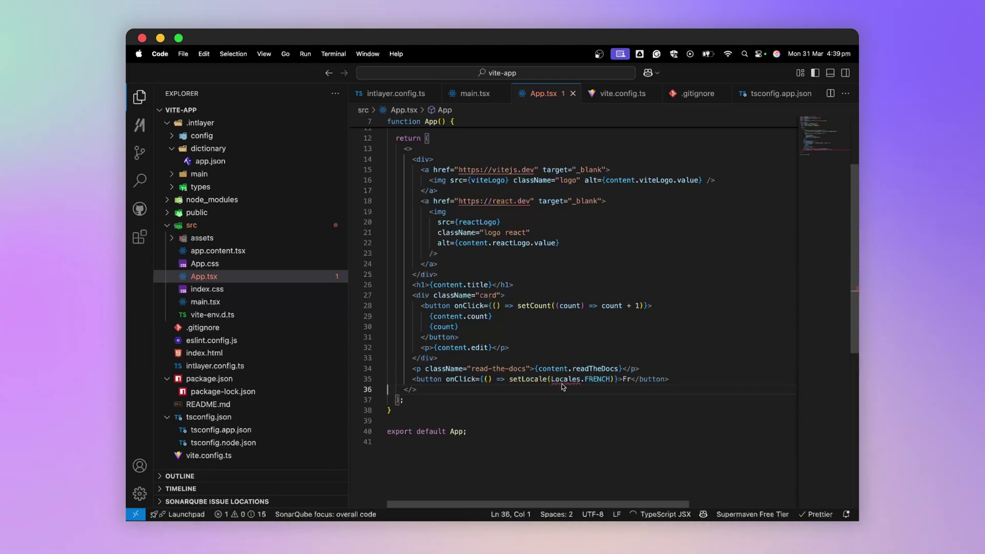
double_click(565, 380)
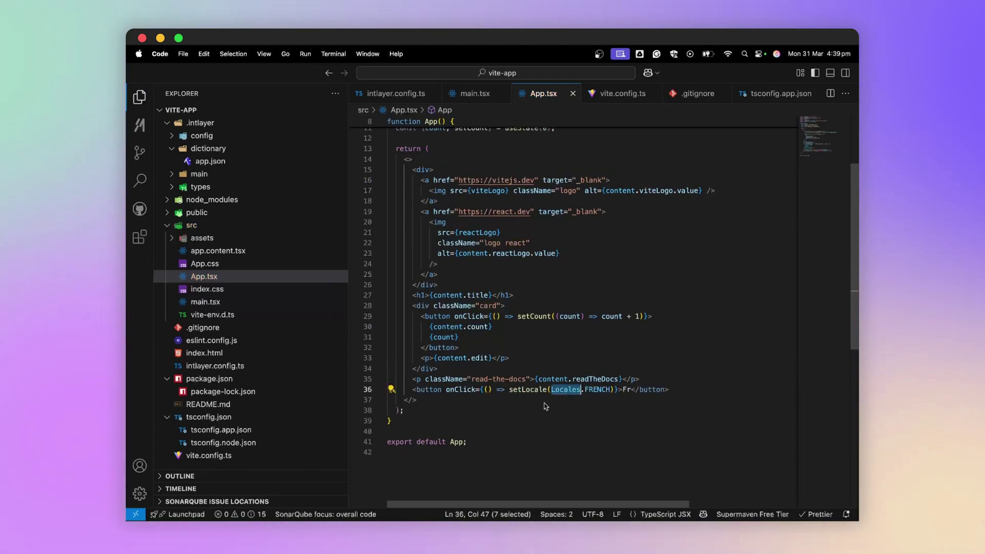
- Switch the page to French with the Fr button, then duplicate the button line
key("ctrl+Left")
left_click(467, 398)
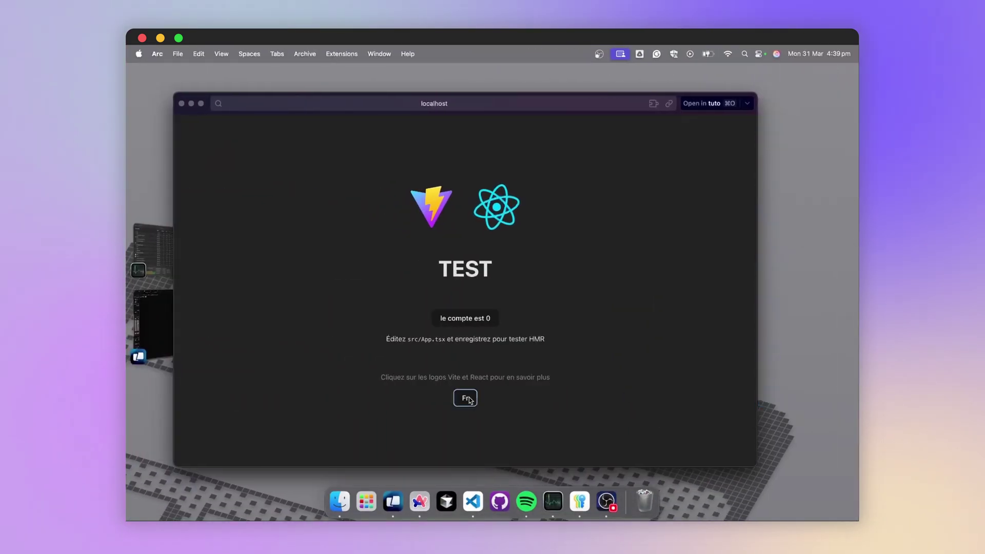
key("ctrl+Right")
key("shift+alt+Down")
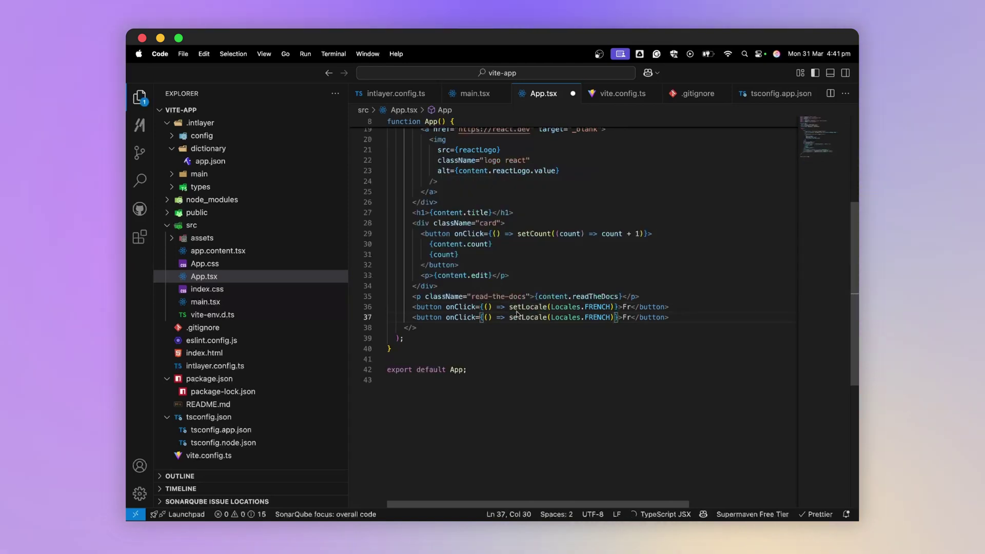
- Delete the duplicate button line and add availableLocales to the useLocale destructuring
triple_click(531, 318)
key("BackSpace")
scroll(531, 317, "up", 5)
left_click(465, 210)
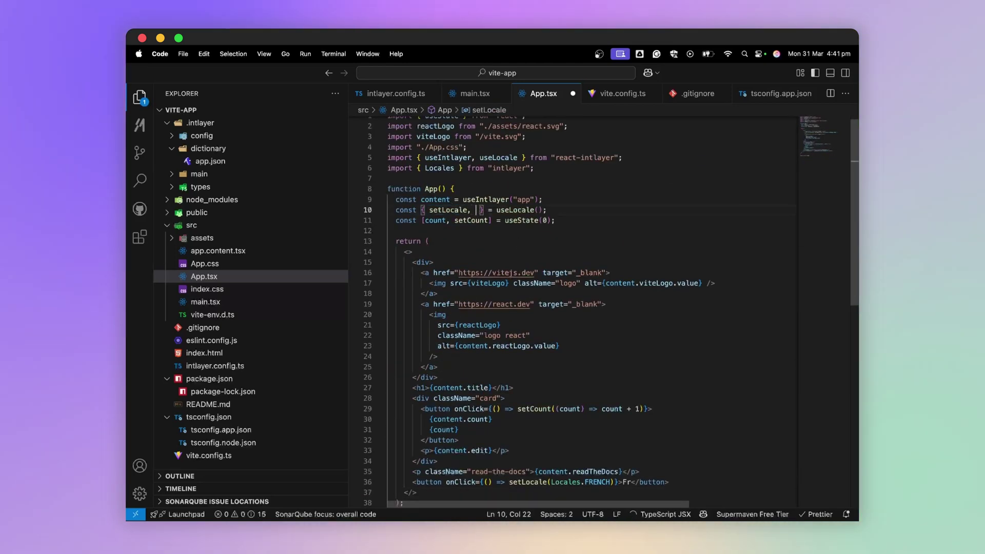
type("a")
key("Return")
key("shift+alt+Left")
scroll(462, 224, "down", 5)
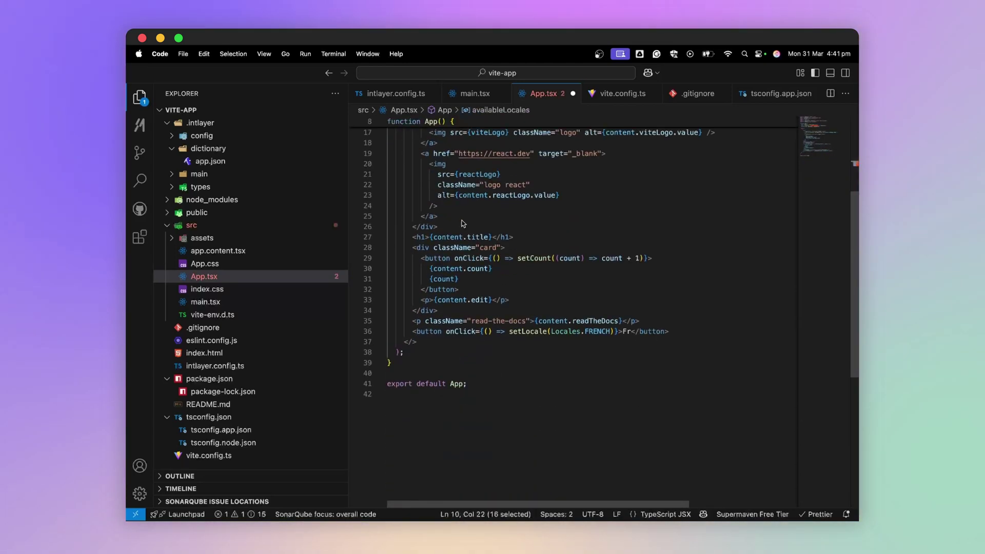
- Map availableLocales to a keyed button calling setLocale(locale), and save App.tsx
left_click(676, 330)
key("Return")
type("{")
key("Return")
type("availableLocales.ma")
key("Tab")
key("Tab")
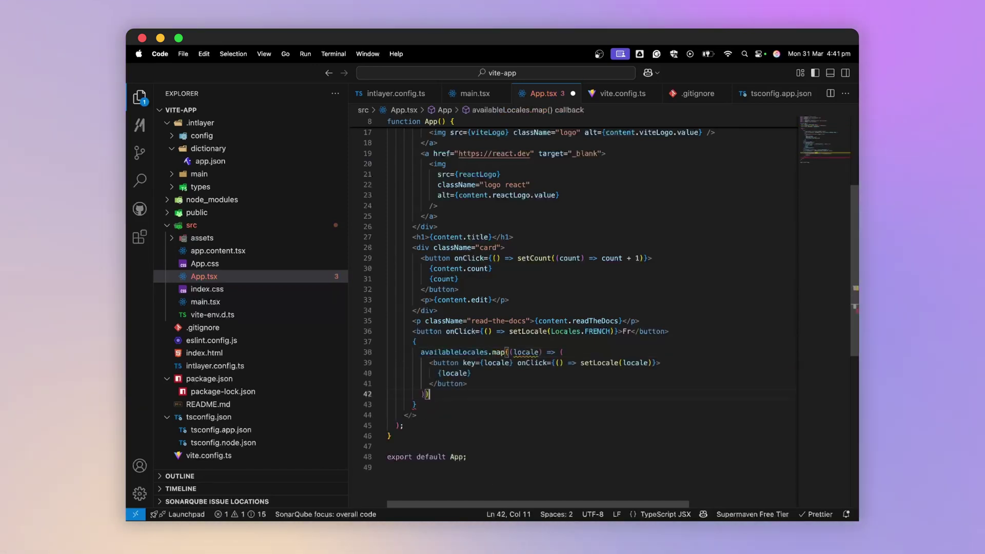
key("super+s")
double_click(548, 344)
key("ctrl+Left")
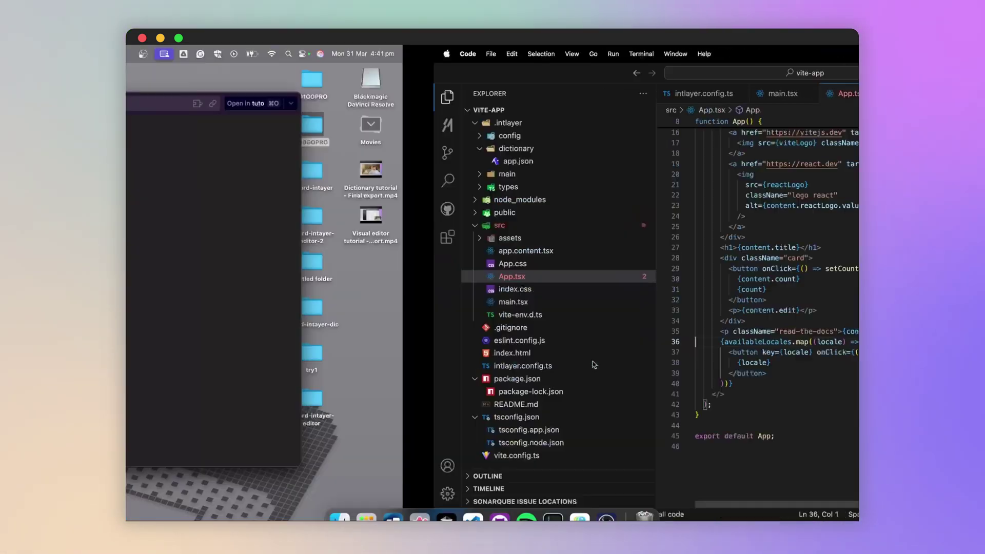
- Switch the page between English, French and Spanish using the locale buttons
left_click(488, 397)
left_click(442, 398)
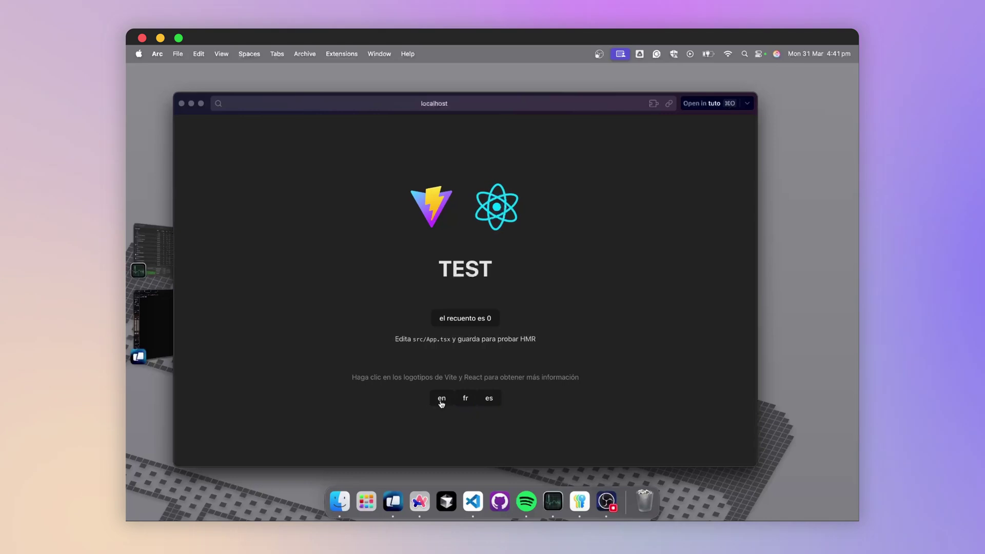
left_click(488, 398)
- Inspect the INTLAYER_LOCALE cookie set to es, then revisit App.tsx's locale-button code
right_click(609, 274)
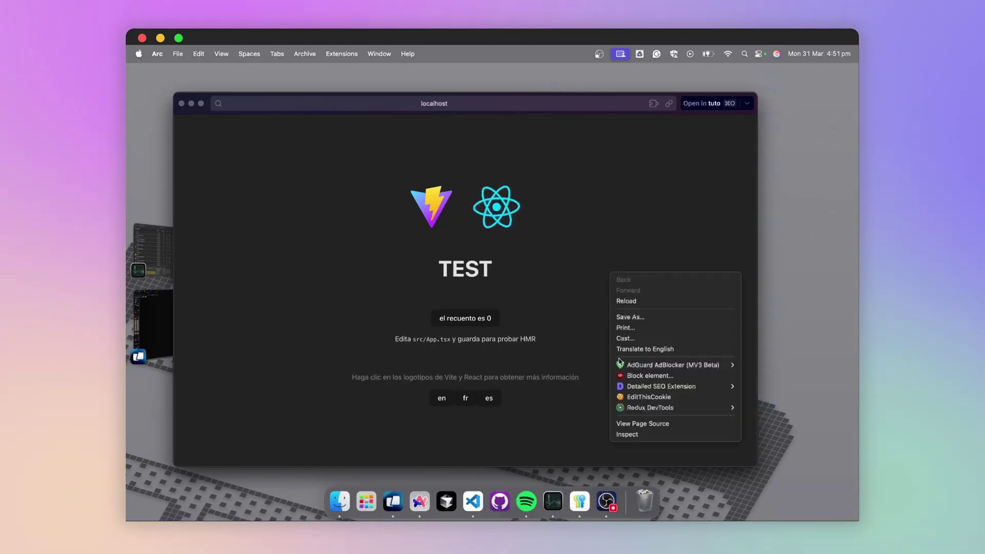
left_click(627, 433)
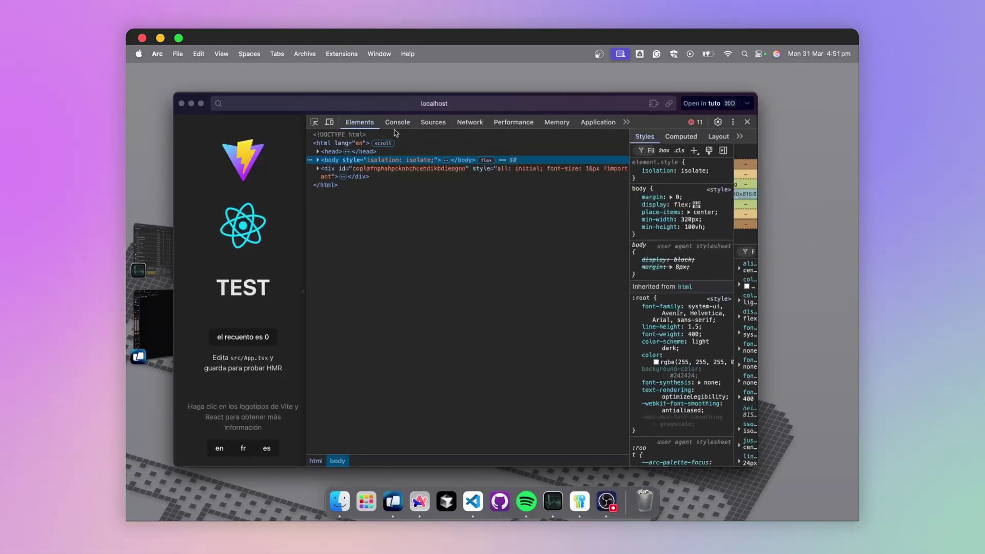
left_click(598, 122)
left_click(421, 160)
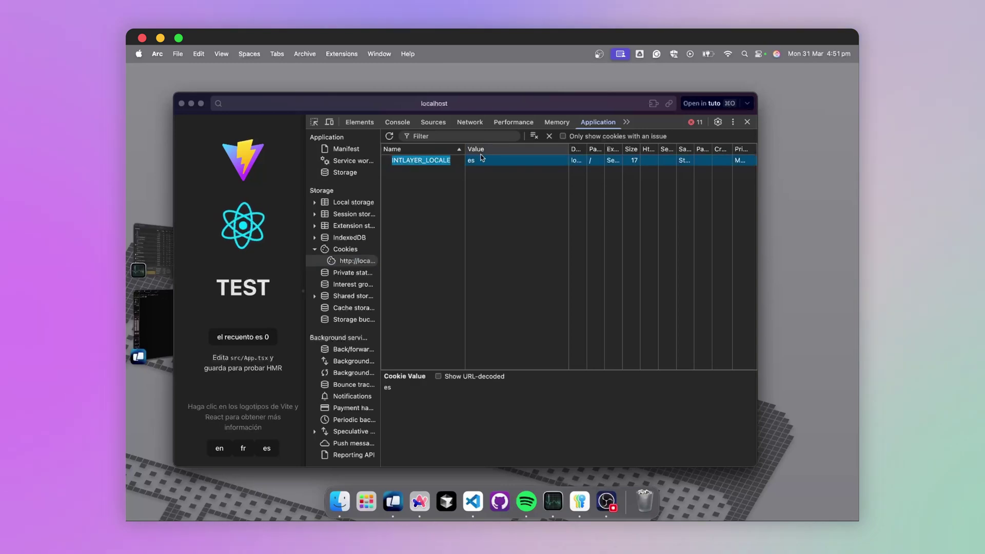
left_click(485, 160)
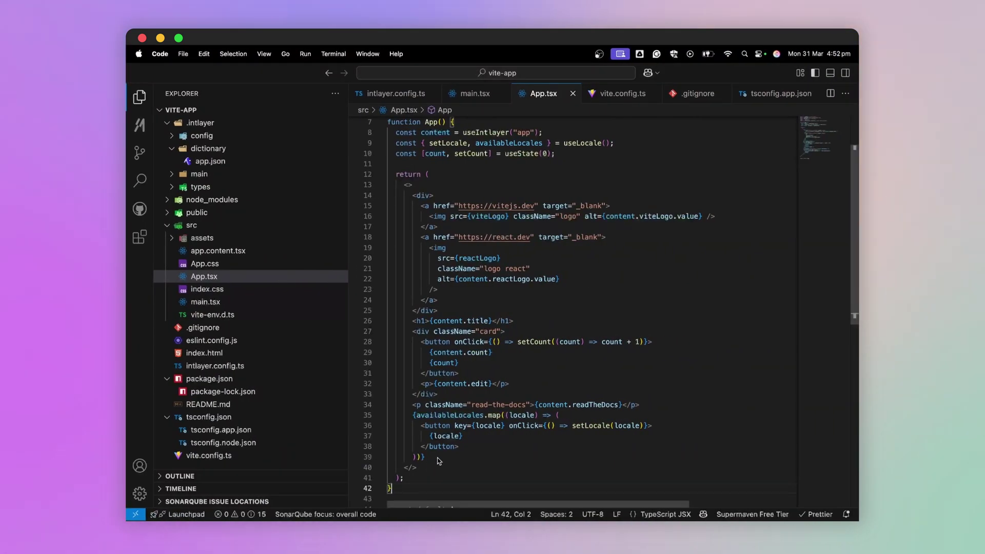
mouse_move(425, 457)
left_mouse_down()
mouse_move(377, 407)
mouse_move(381, 416)
left_mouse_up()
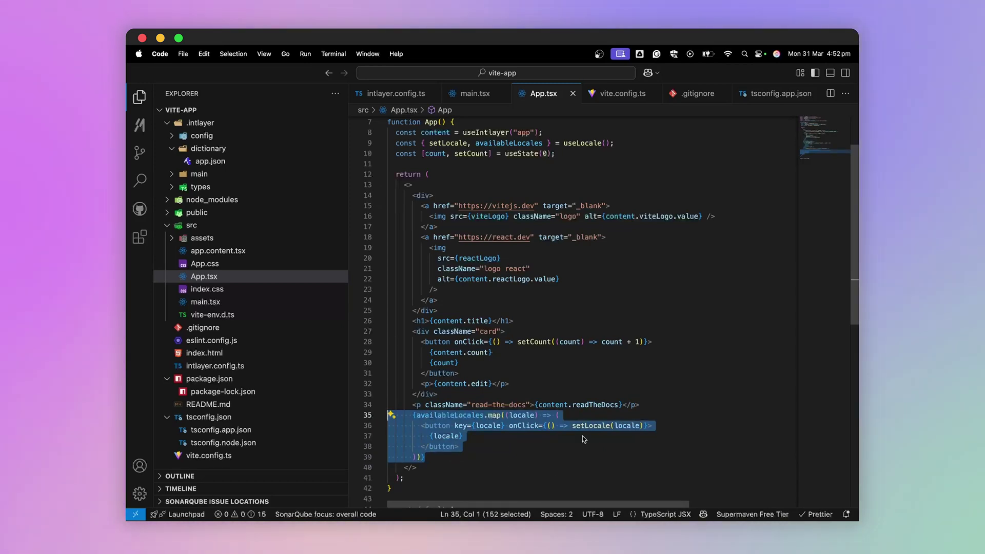
scroll(483, 455, "down", 1)
scroll(482, 455, "down", 3)
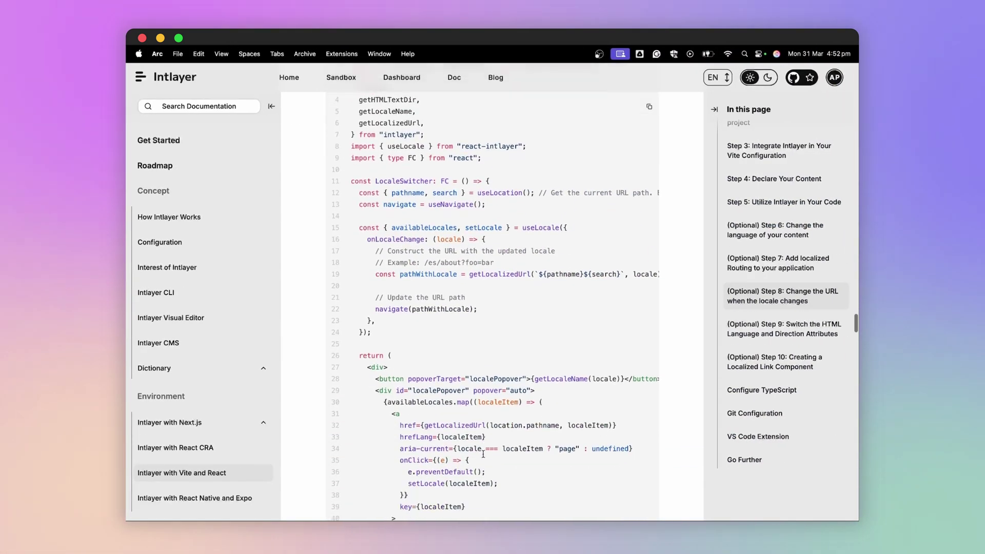
scroll(482, 455, "down", 1)
- Select LocaleSwitcher in the Intlayer guide and jump to the localized routing step
triple_click(390, 175)
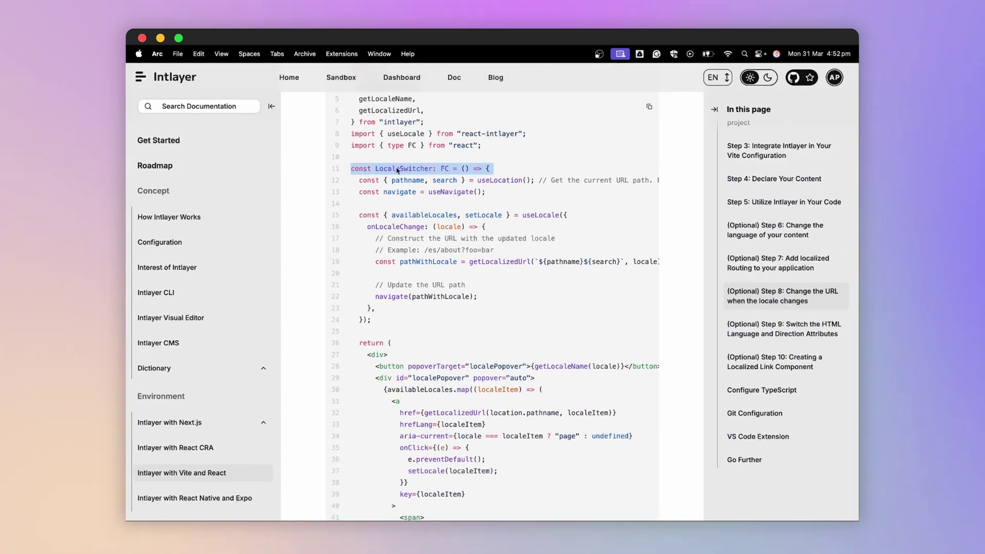
double_click(397, 170)
scroll(397, 170, "down", 2)
scroll(397, 169, "up", 5)
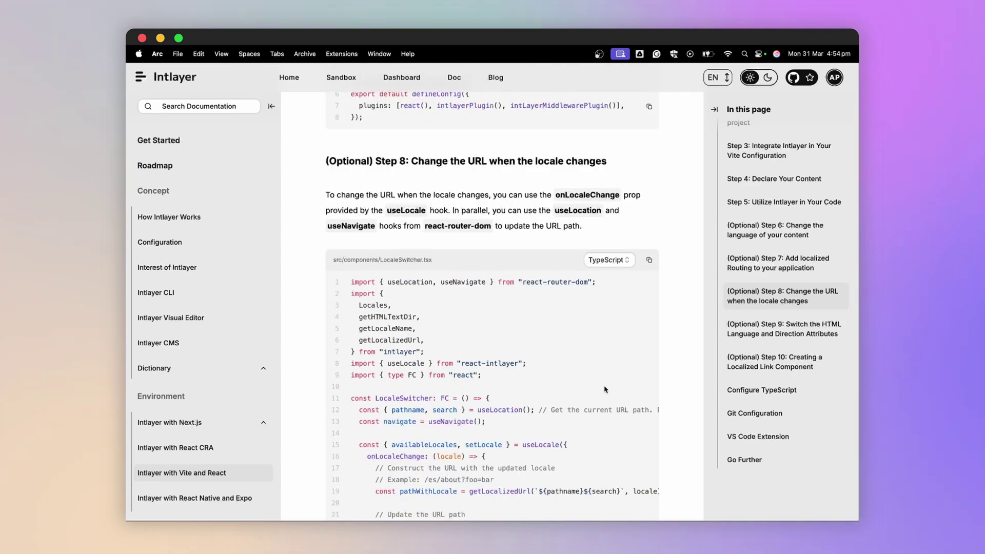
left_click(797, 265)
scroll(500, 422, "down", 3)
scroll(500, 422, "up", 3)
left_click_drag(527, 308, 315, 268)
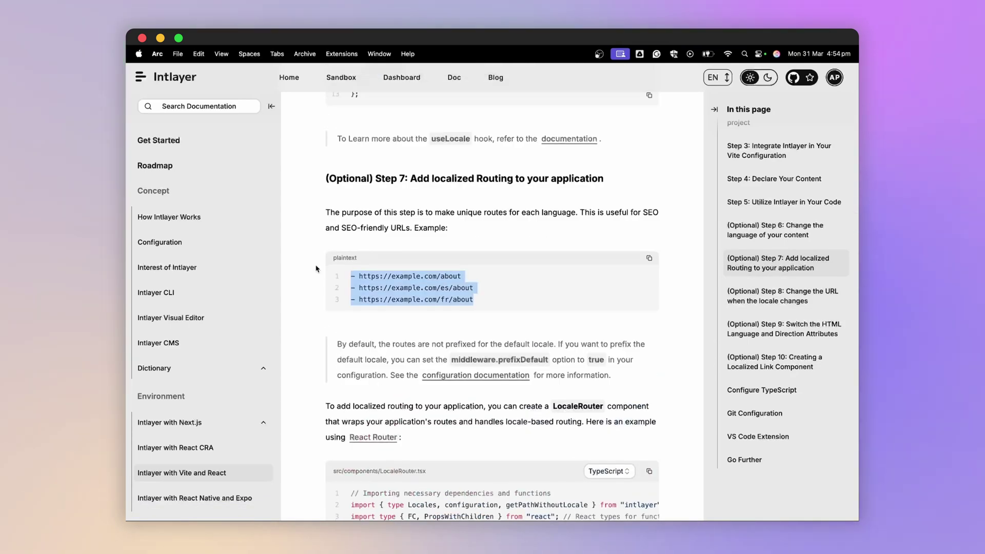
scroll(401, 305, "down", 1)
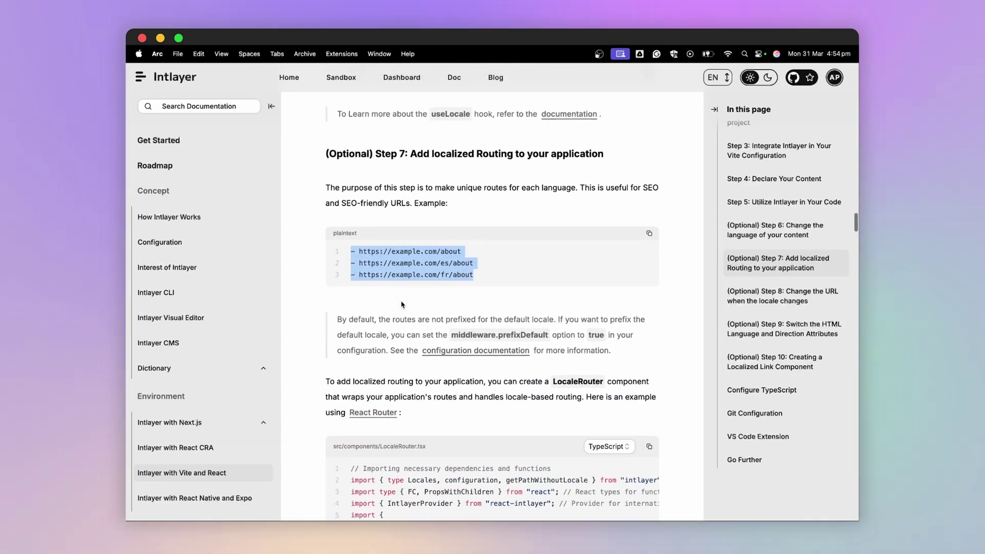
scroll(401, 305, "down", 7)
scroll(469, 466, "down", 2)
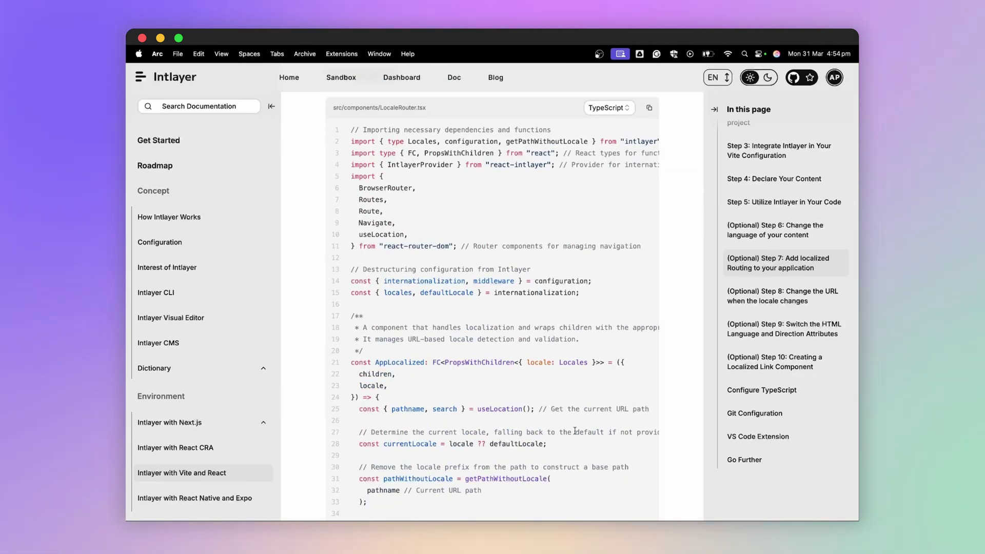
scroll(487, 375, "up", 8)
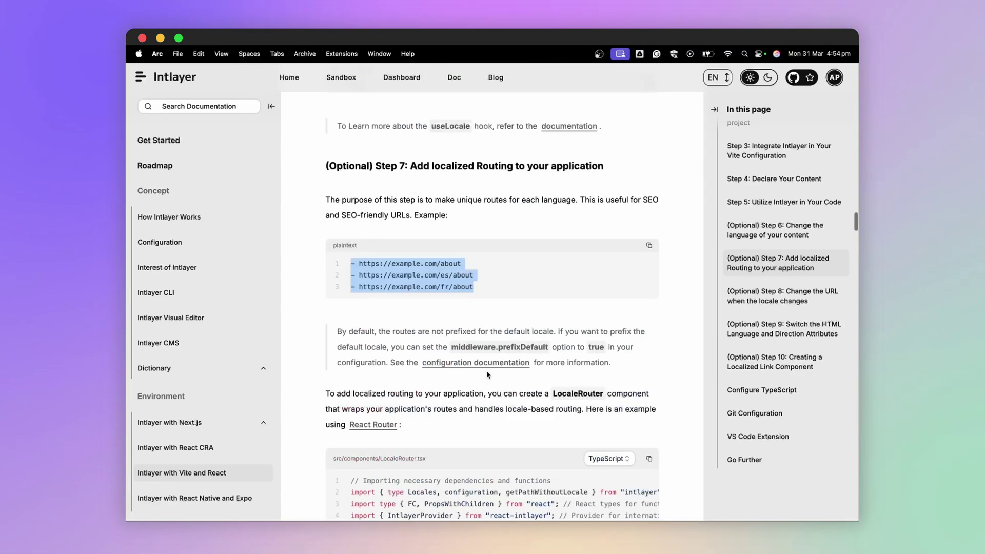
- Highlight the /es and /fr example URLs, then stop the server and install react-router-dom
left_click(370, 263)
triple_click(371, 263)
double_click(400, 275)
left_click_drag(353, 275, 473, 286)
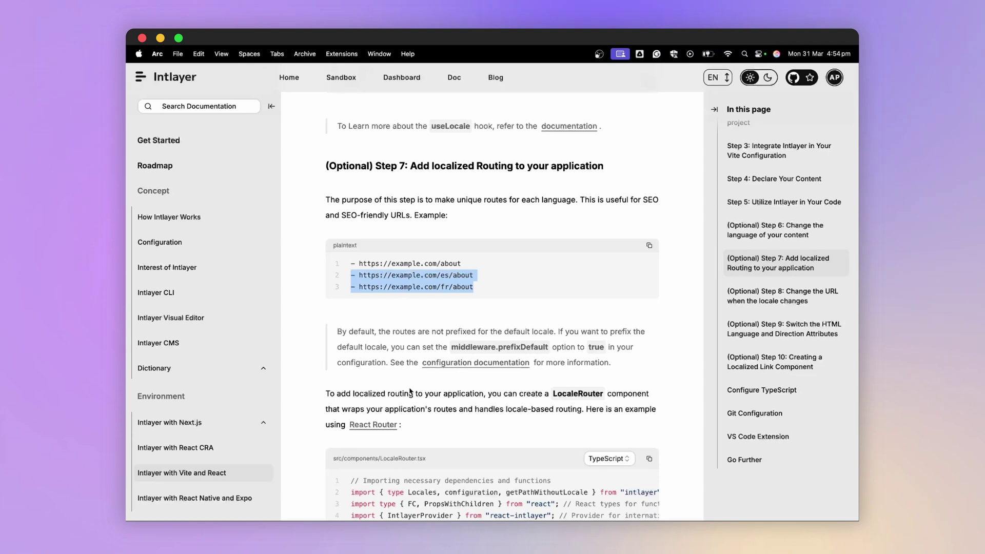
scroll(410, 393, "down", 3)
scroll(474, 382, "down", 2)
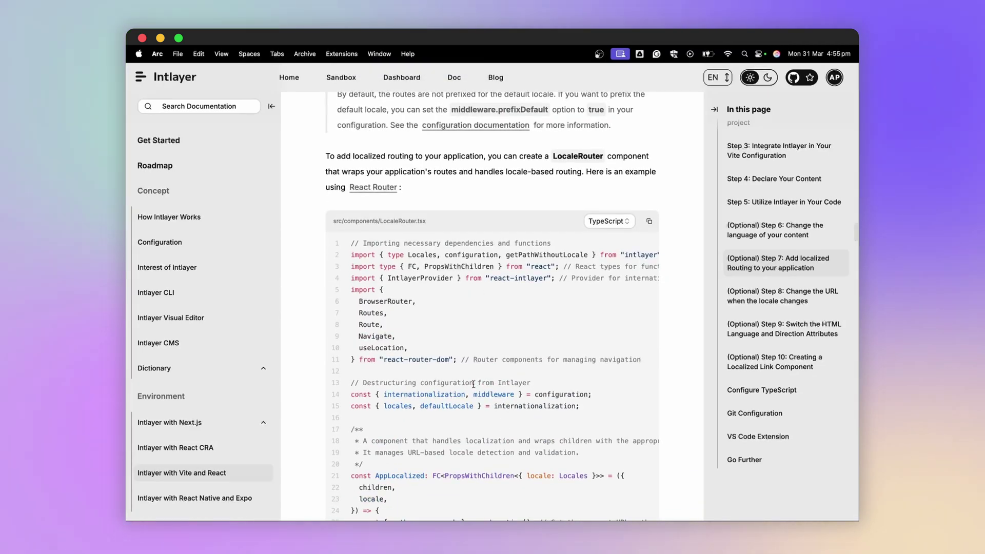
scroll(472, 383, "down", 1)
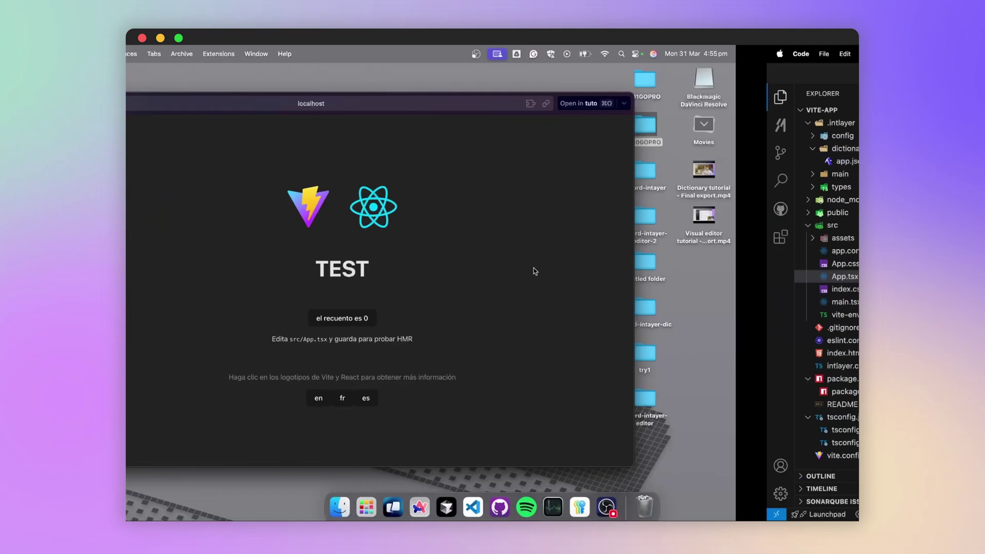
key("ctrl+c")
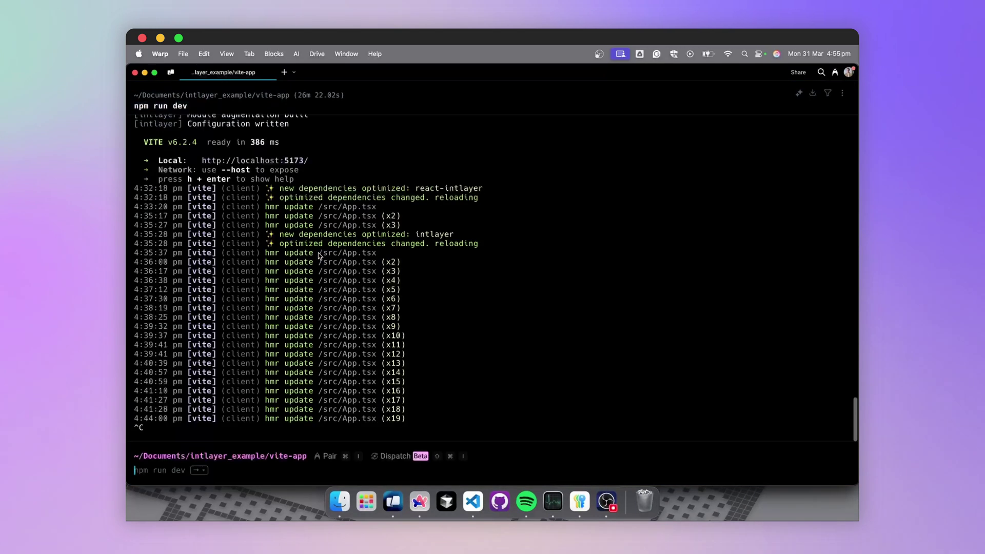
type("npm i react-router-dom")
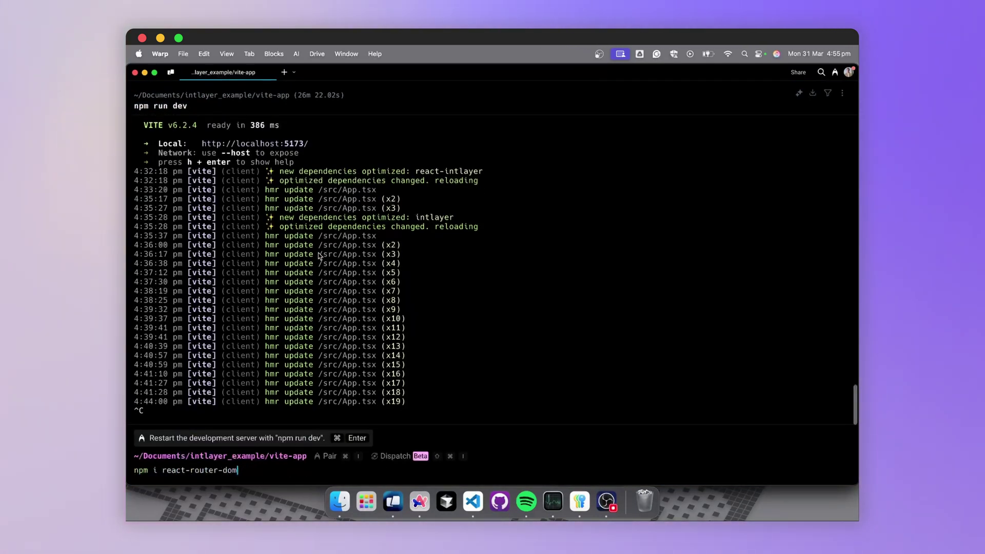
key("Return")
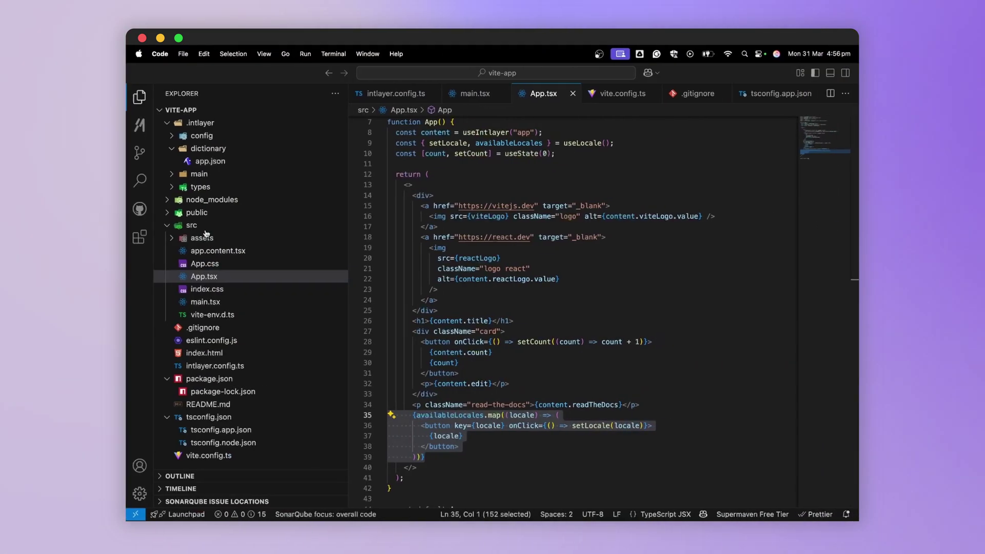
- Create src/LocaleRouter.tsx containing the docs' router code
right_click(206, 228)
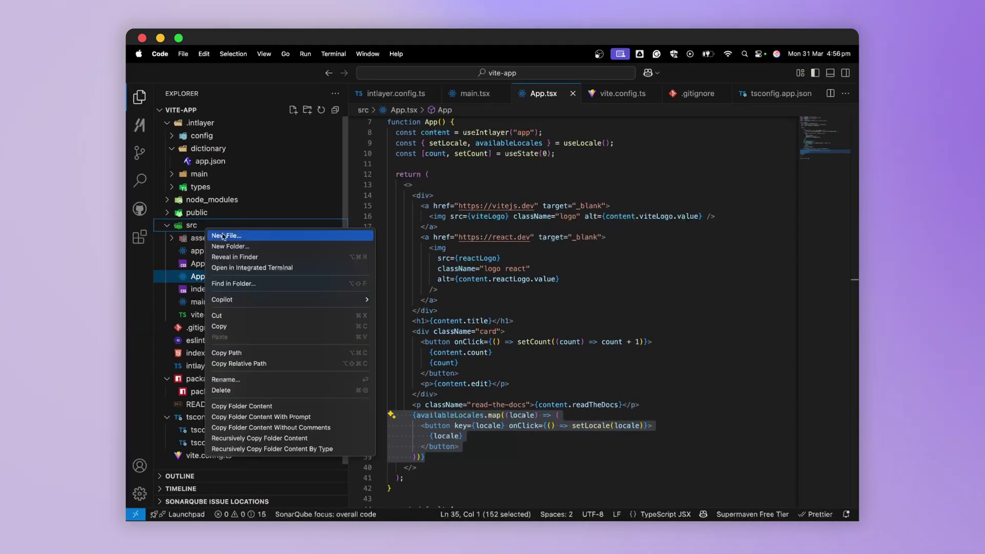
left_click(223, 236)
type("LocaleRouter")
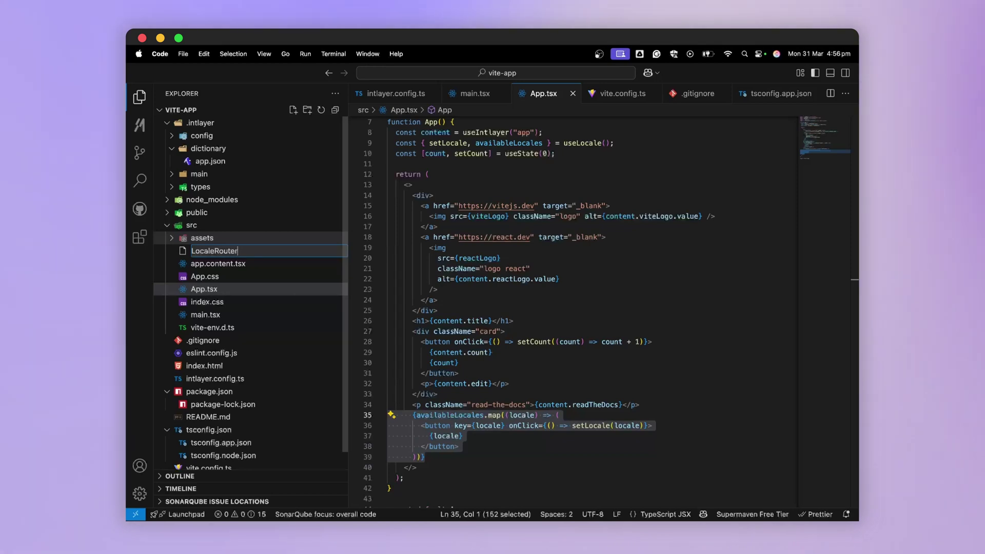
type("sx")
key("Return")
key("super+v")
scroll(607, 253, "up", 10)
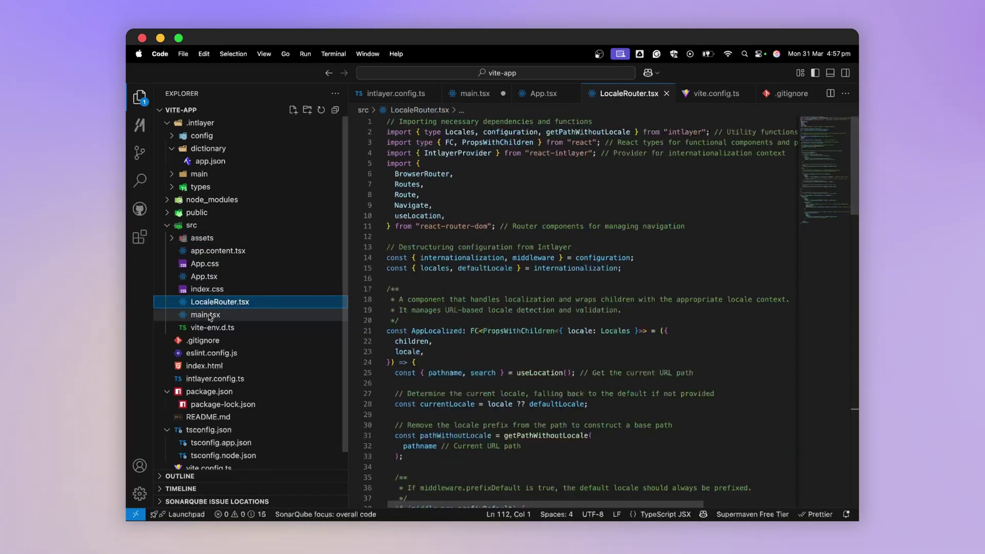
- Replace IntlayerProvider with LocaleRouter in main.tsx and save it
double_click(443, 205)
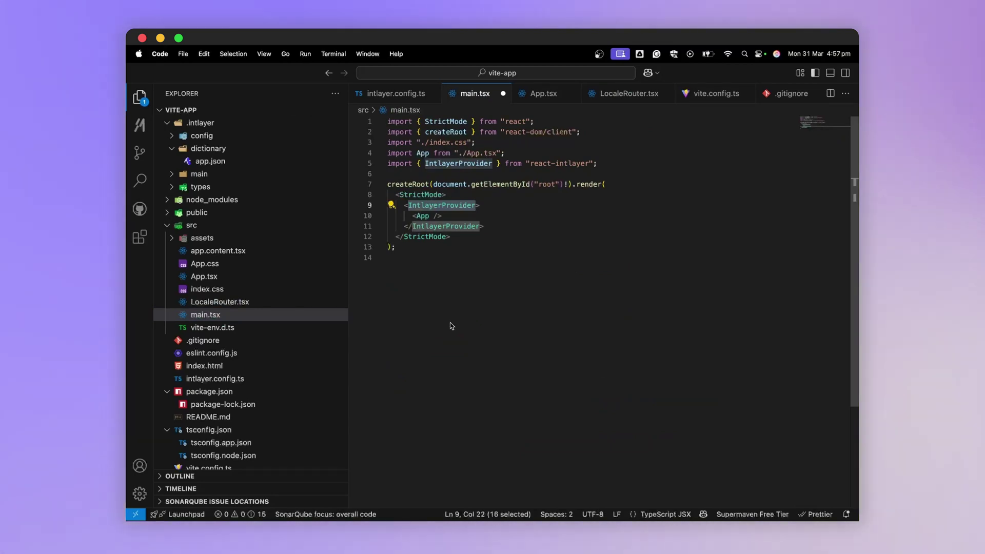
type("Locale")
key("Return")
left_click(460, 160)
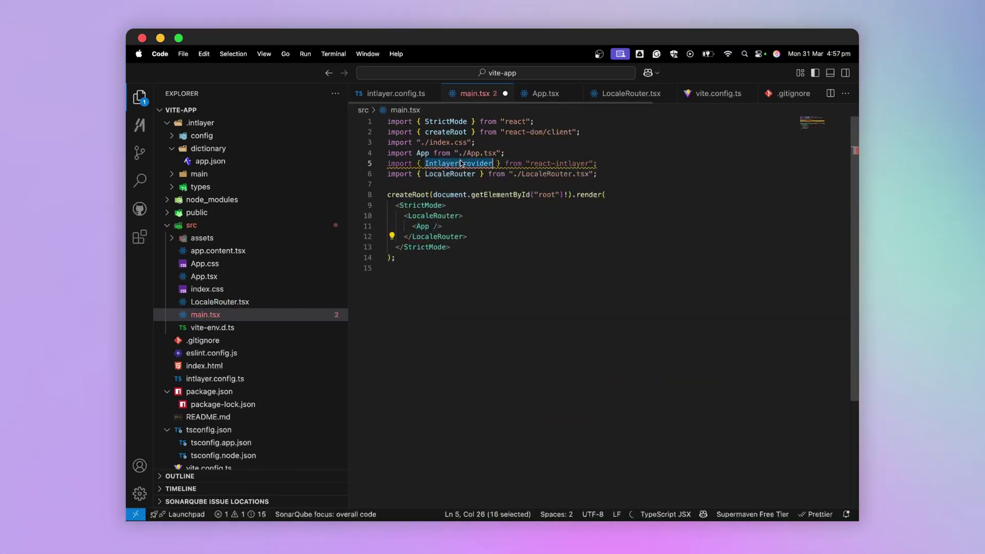
key("super+shift+k")
key("super+s")
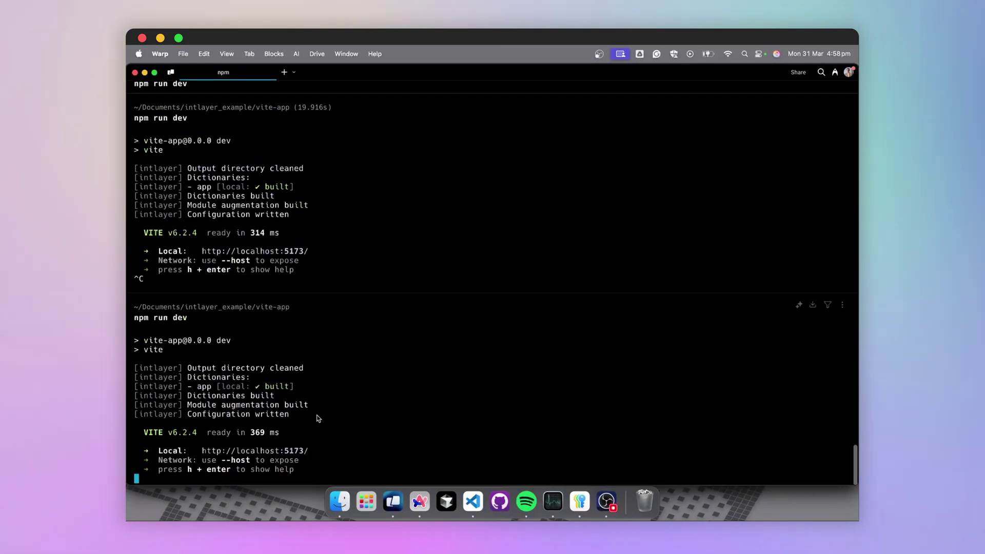
left_click(265, 450, "super")
- Load the app at localhost:5173/fr to show the French page
left_click_drag(436, 209, 618, 406)
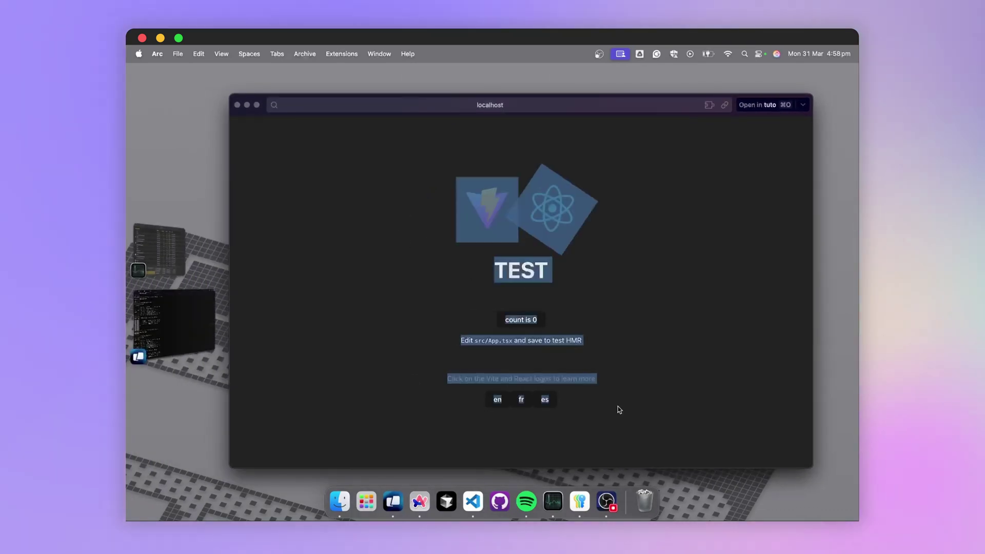
left_click(359, 225)
key("super+l")
type("fr")
key("Return")
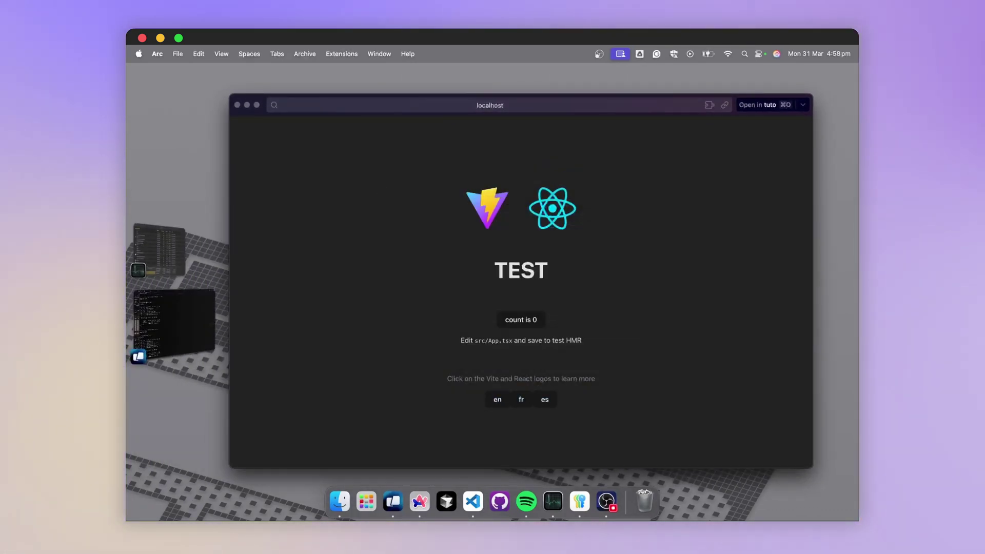
- Change the address from /fr to /es to load the Spanish page
left_click_drag(417, 336, 603, 385)
key("super+l")
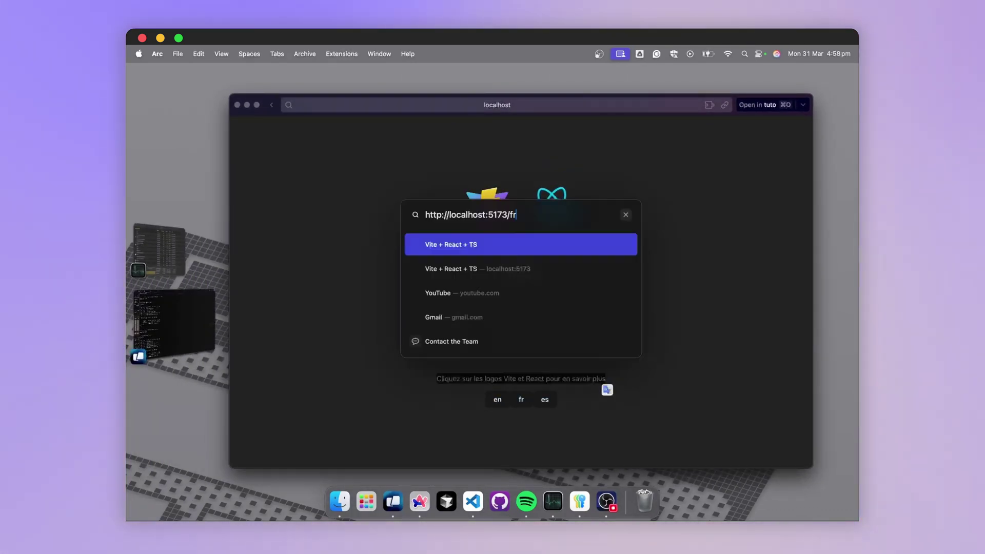
key("BackSpace")
key("BackSpace")
type("es")
key("Return")
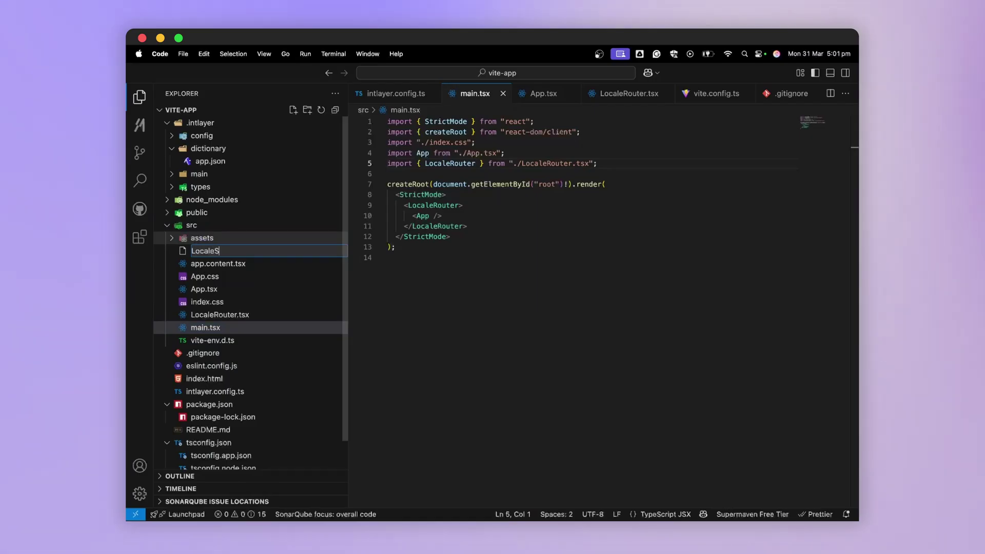
type("witcher.tsx")
- Create LocalSwitcher.tsx and bring over the LocaleSwitcher code from the documentation
key("Return")
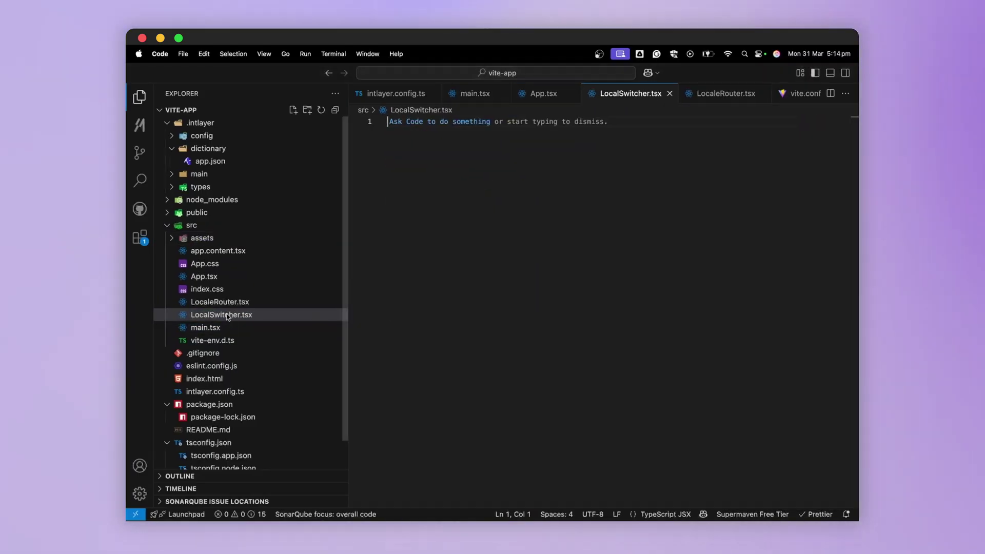
scroll(601, 102, "down", 3)
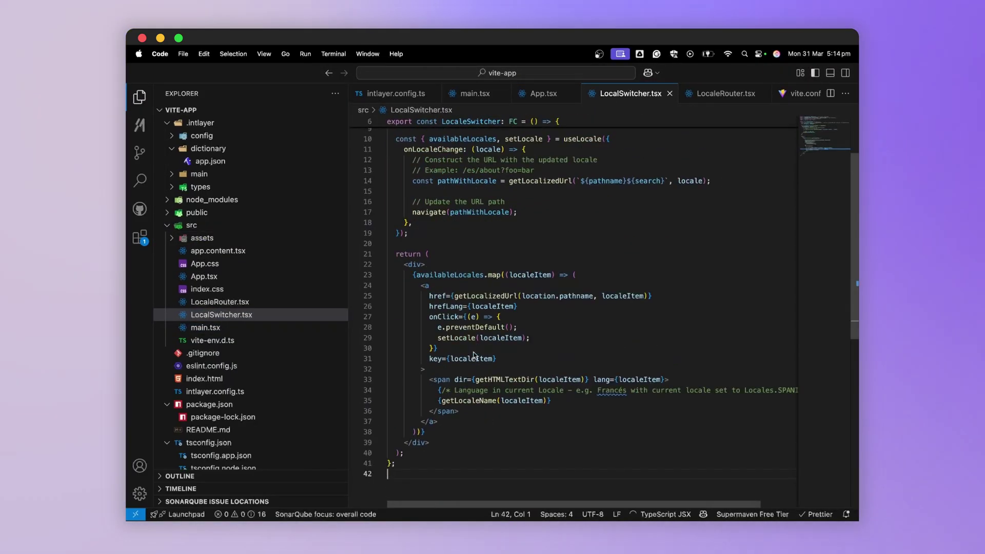
key("ctrl+Right")
scroll(503, 372, "down", 5)
scroll(504, 373, "down", 3)
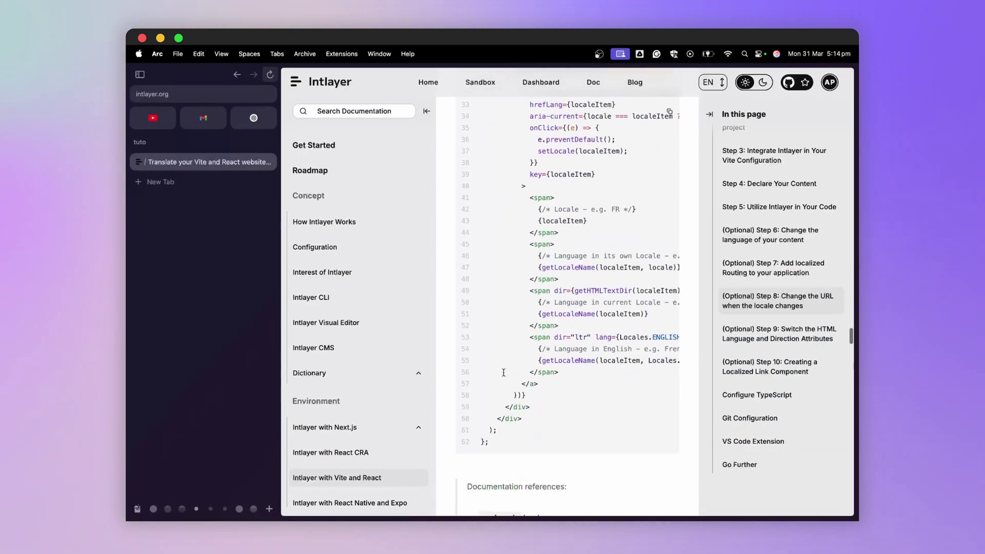
scroll(504, 372, "up", 5)
scroll(503, 372, "up", 3)
key("ctrl+Left")
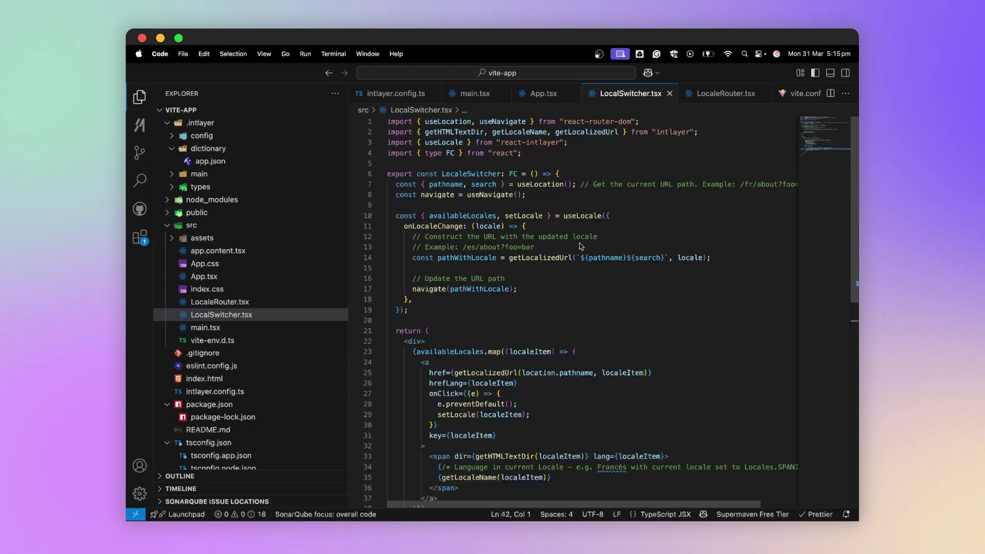
- Review LocaleSwitcher's pathWithLocale, navigate and useNavigate from react-router-dom
double_click(450, 258)
double_click(428, 288)
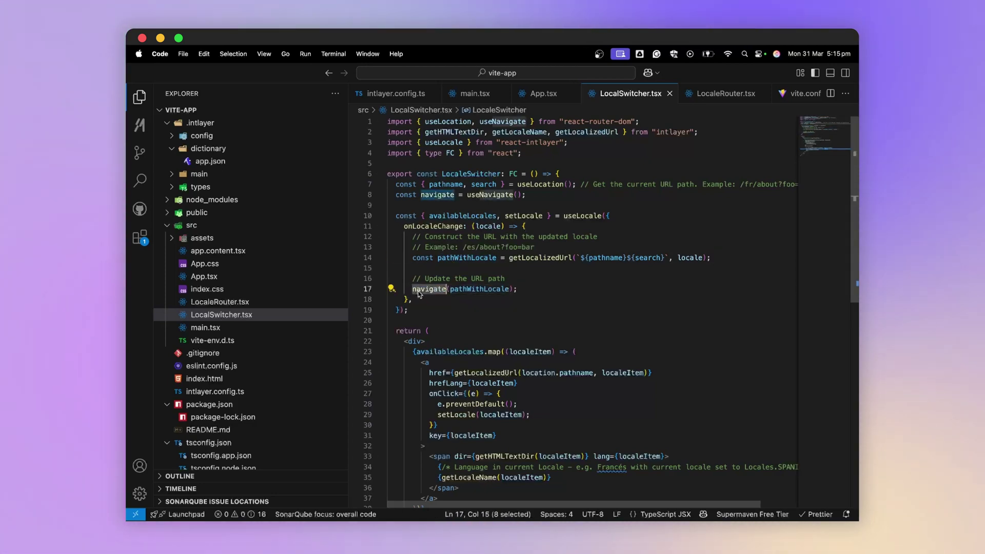
double_click(485, 123)
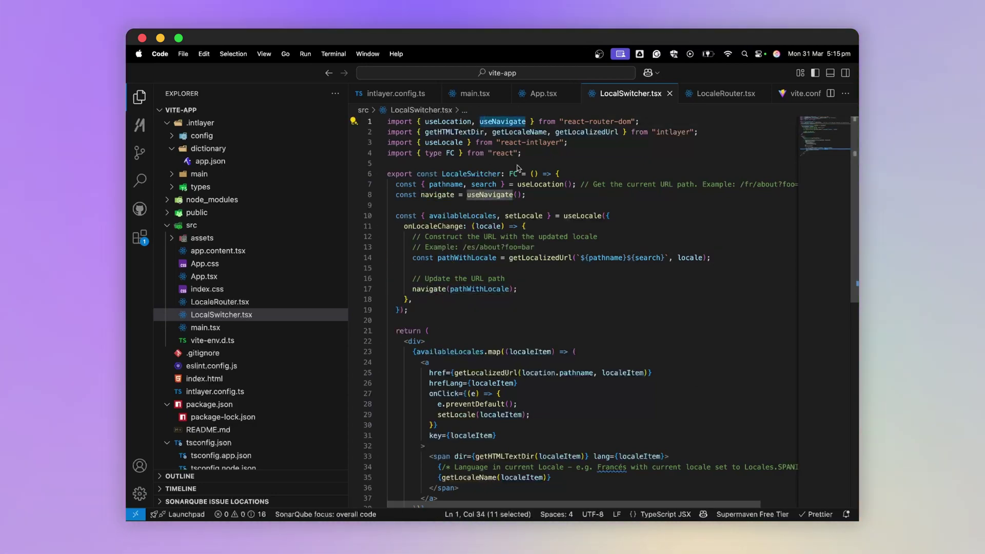
left_click(571, 121)
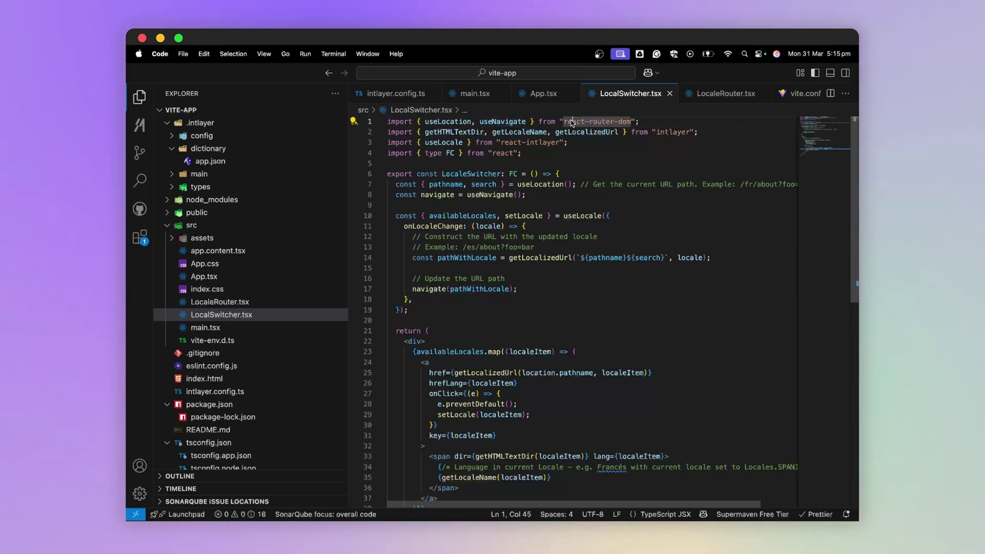
double_click(471, 174)
- Replace App's locale buttons with <LocaleSwitcher />, drop the useLocale import, and save
left_click(205, 276)
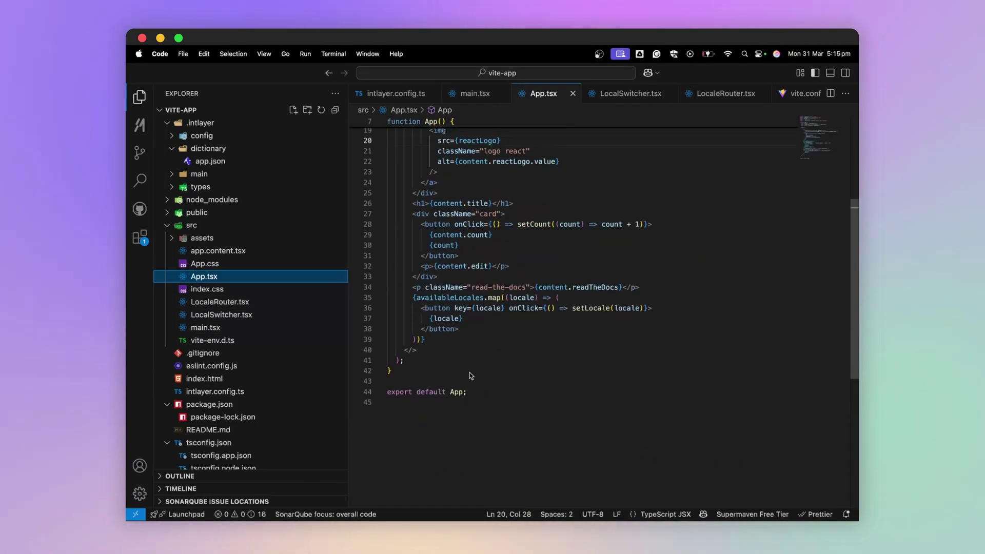
left_click_drag(416, 297, 656, 308)
key("BackSpace")
type("<LocaleSwitcher/>")
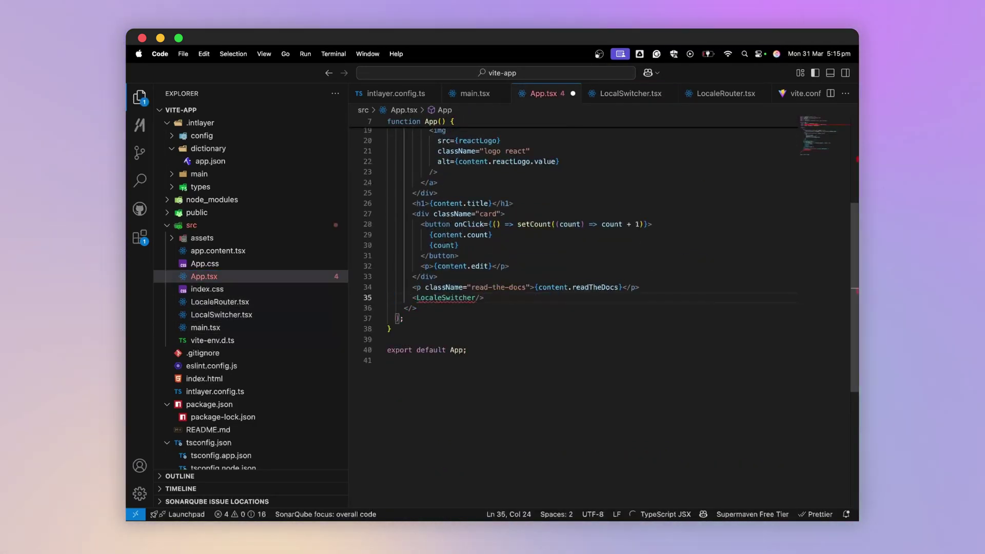
scroll(600, 308, "up", 10)
key("super+shift+k")
key("BackSpace")
key("BackSpace")
key("BackSpace")
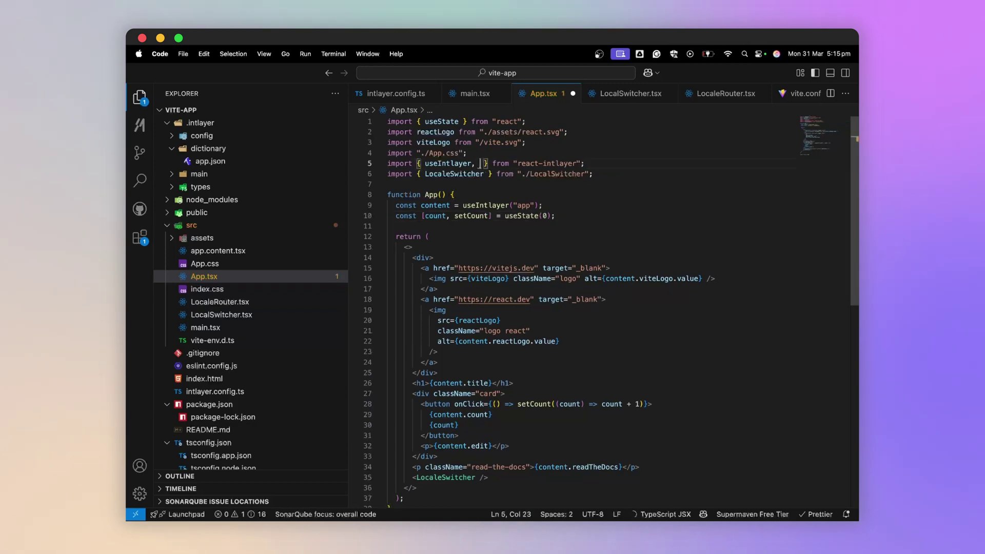
key("BackSpace")
key("BackSpace")
key("ctrl+Left")
- Test the French and Spanish links, confirming the address ends in /es
left_click(534, 409)
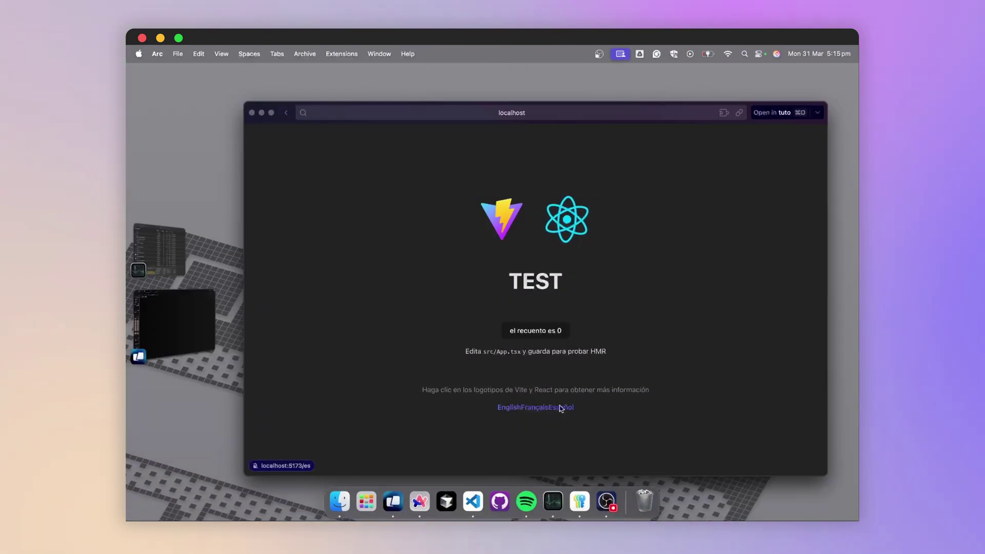
left_click(504, 115)
key("Escape")
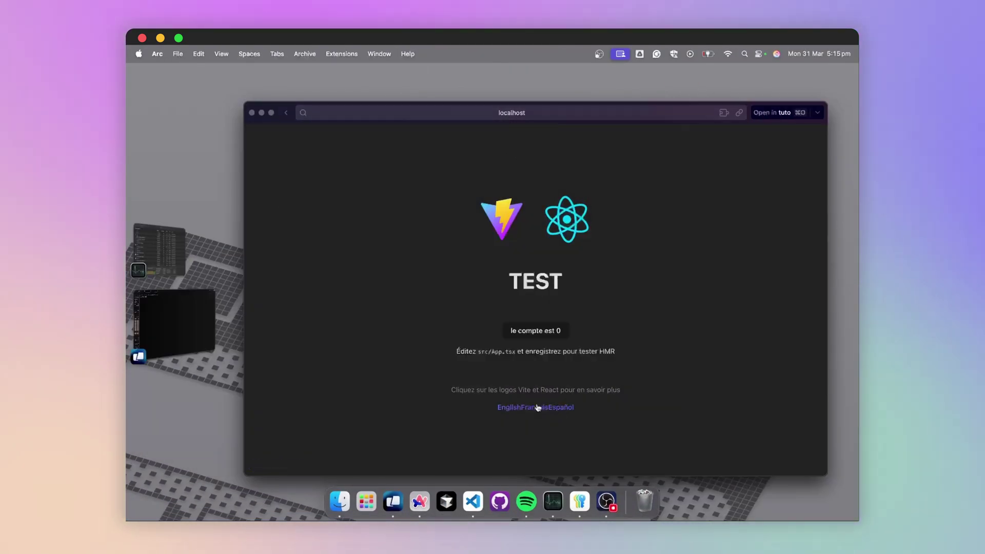
left_click(557, 407)
left_click(497, 114)
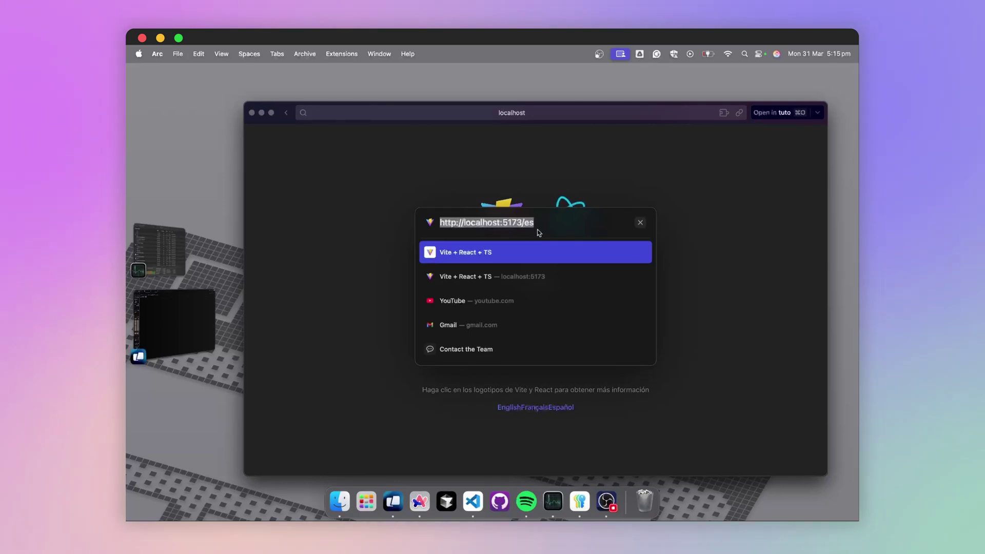
- Inspect the page's html element and its lang attribute in DevTools
right_click(307, 316)
left_click(338, 477)
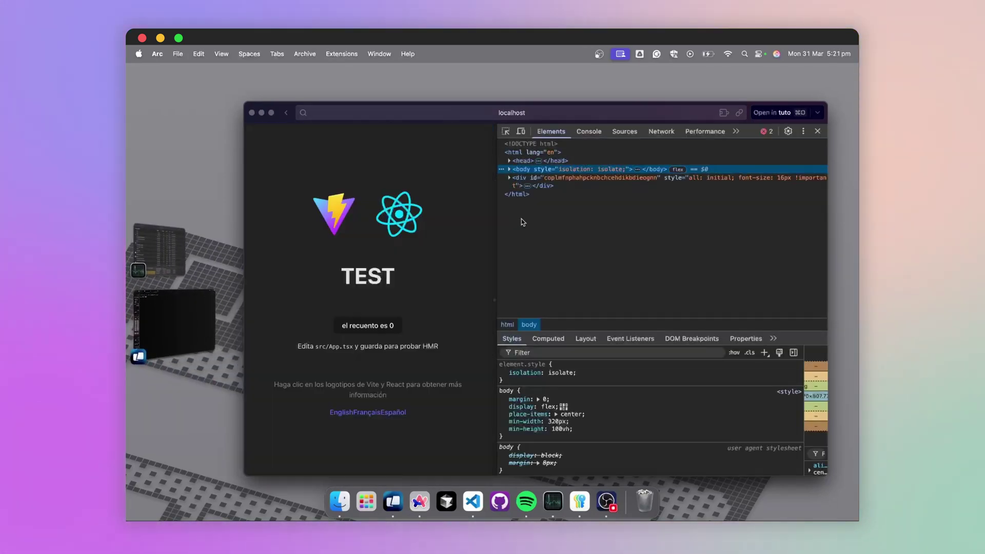
left_click(516, 154)
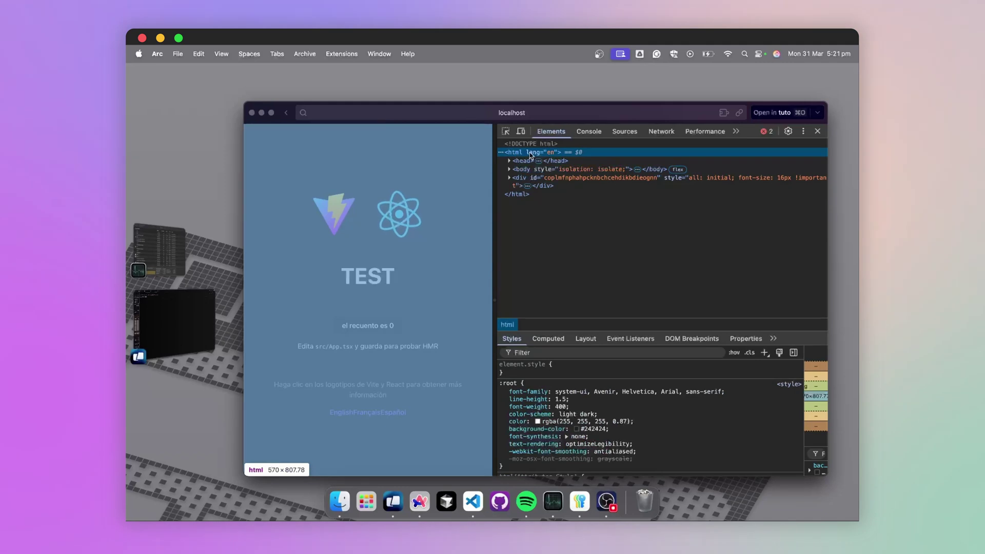
double_click(537, 153)
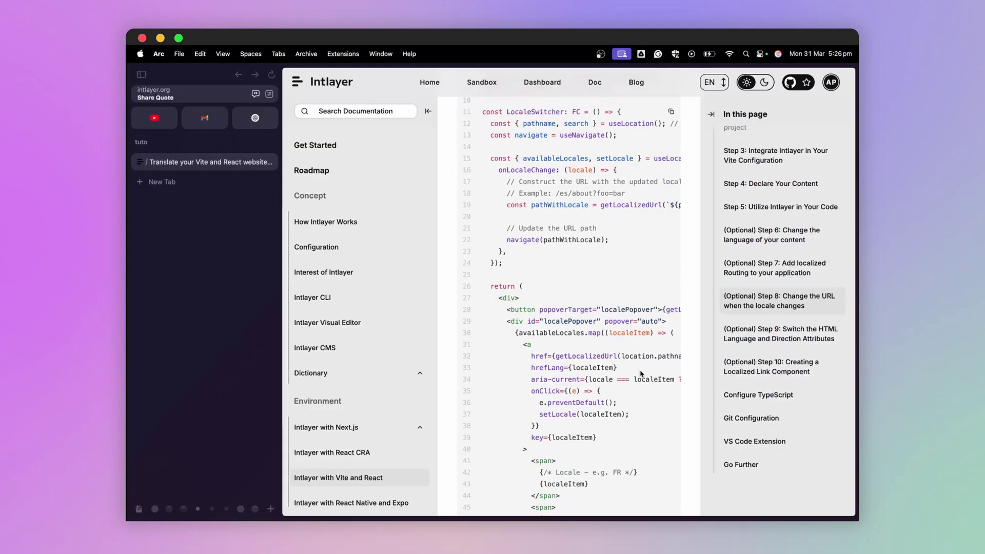
scroll(461, 275, "down", 5)
scroll(462, 276, "down", 4)
scroll(462, 275, "down", 3)
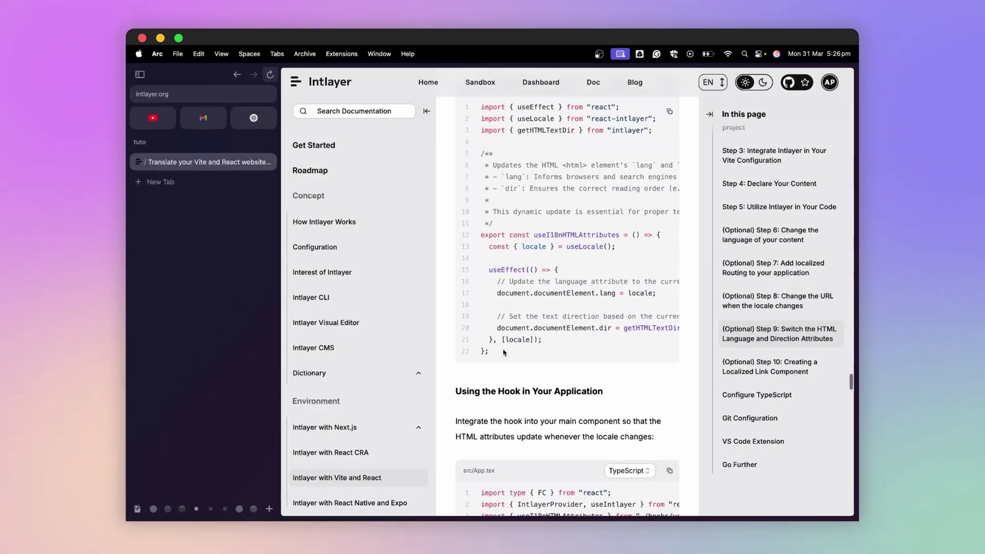
left_click_drag(466, 279, 468, 235)
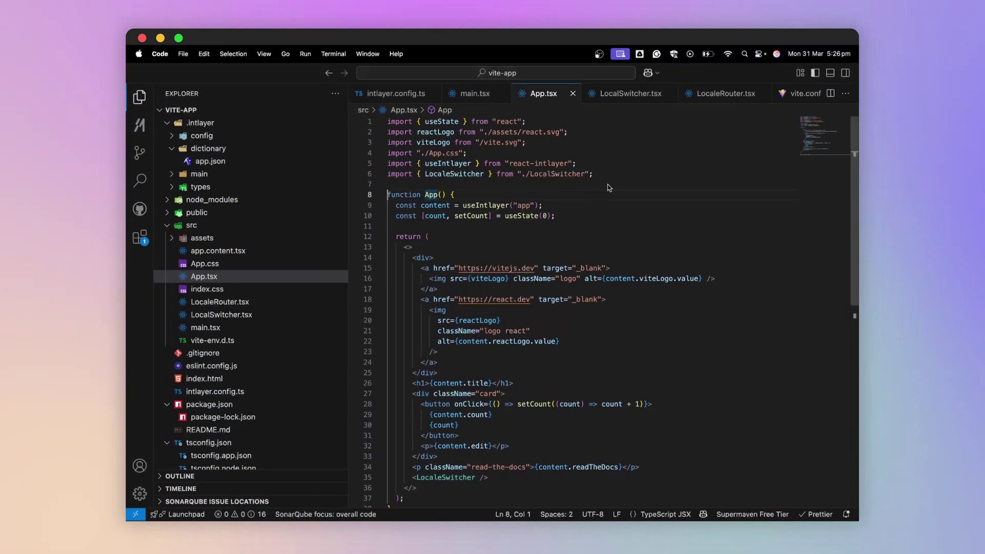
- Paste the useI18nHTMLAttributes hook into App.tsx, import getHTMLTextDir, and call it in App
type("export const useI18nHTMLAttributes = () => {   const { locale } = useLocale();    useEffect(() => {     // Update the language attribute to the current locale.     document.documentElement.lang = locale;      // Set the text direction based on the current locale.     document.documentElement.dir = getHTMLTextDir(locale);   }, [locale]); };")
double_click(504, 194)
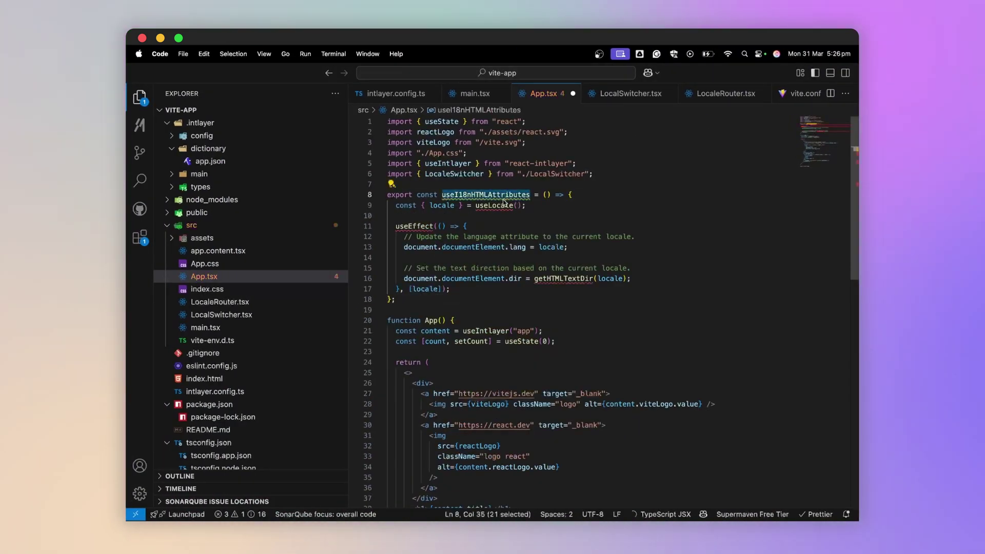
key("super+period")
key("Return")
left_click(462, 327)
key("Return")
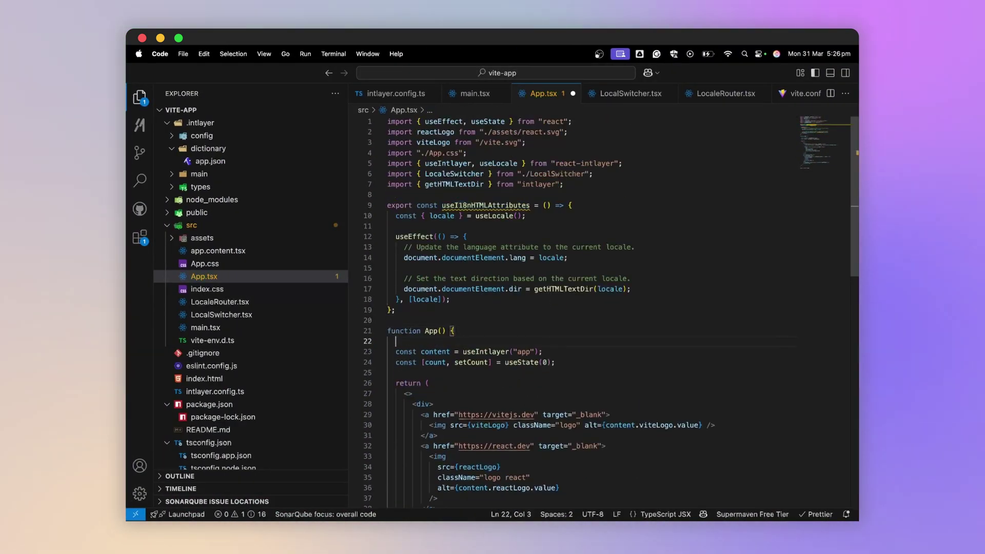
key("ctrl+Left")
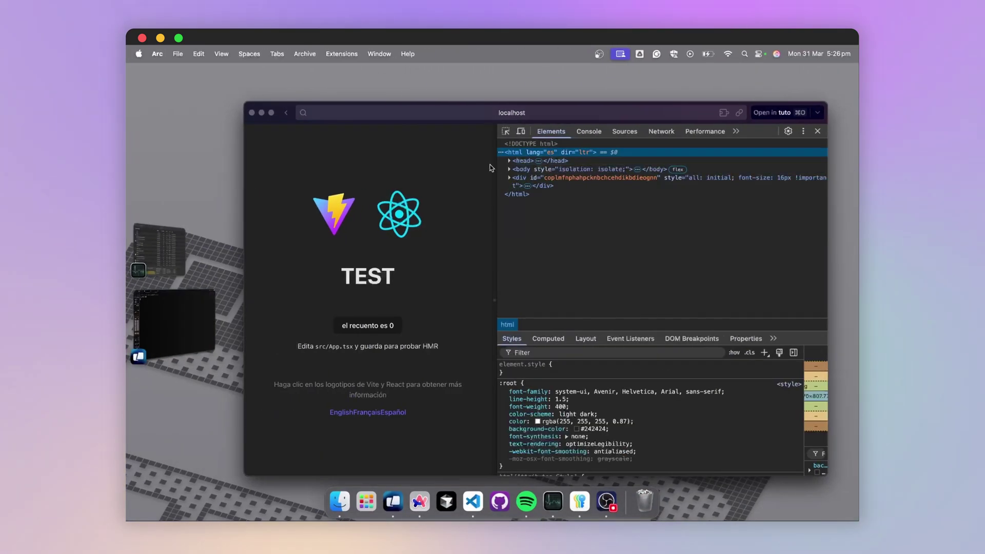
- Check the html dir and lang="es" attributes, then switch the page to English
double_click(568, 154)
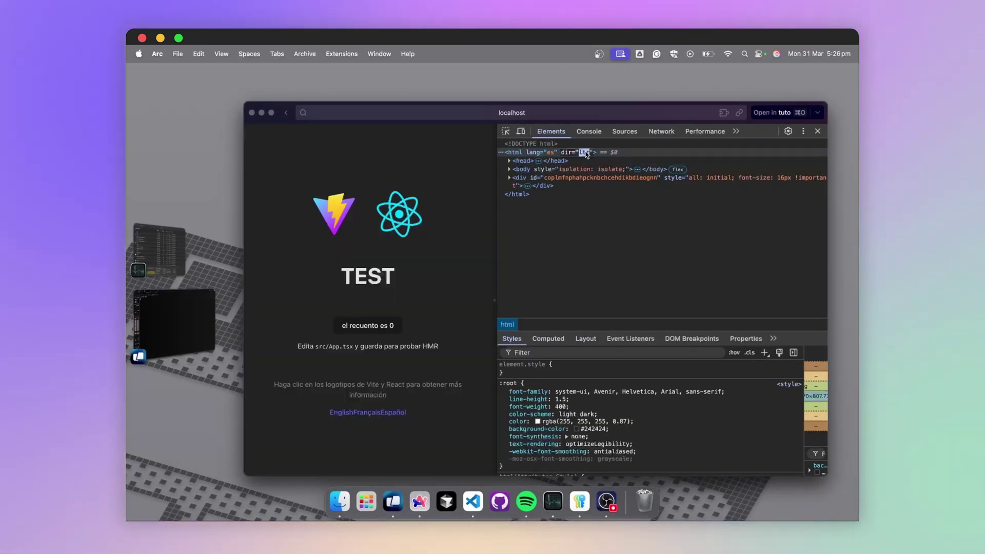
double_click(550, 153)
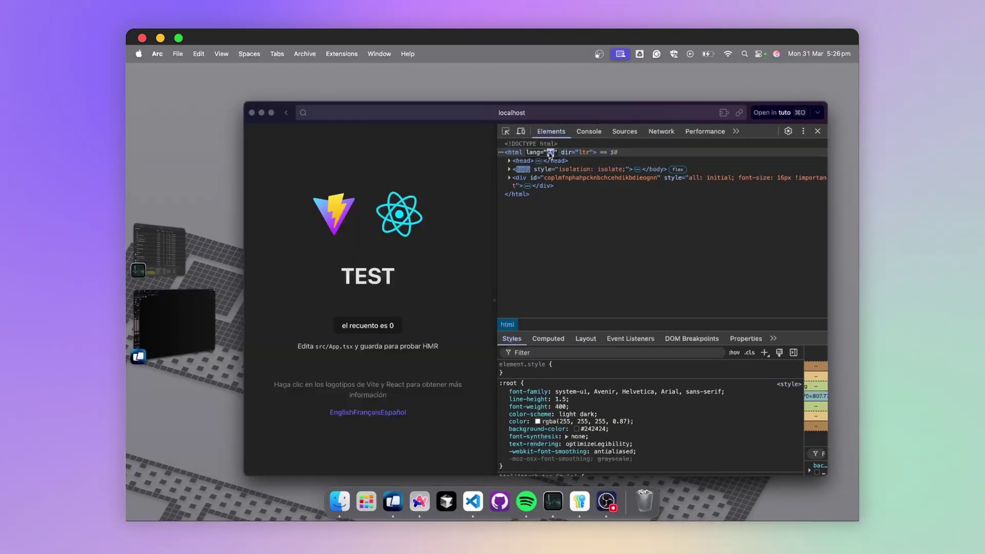
left_click(359, 416)
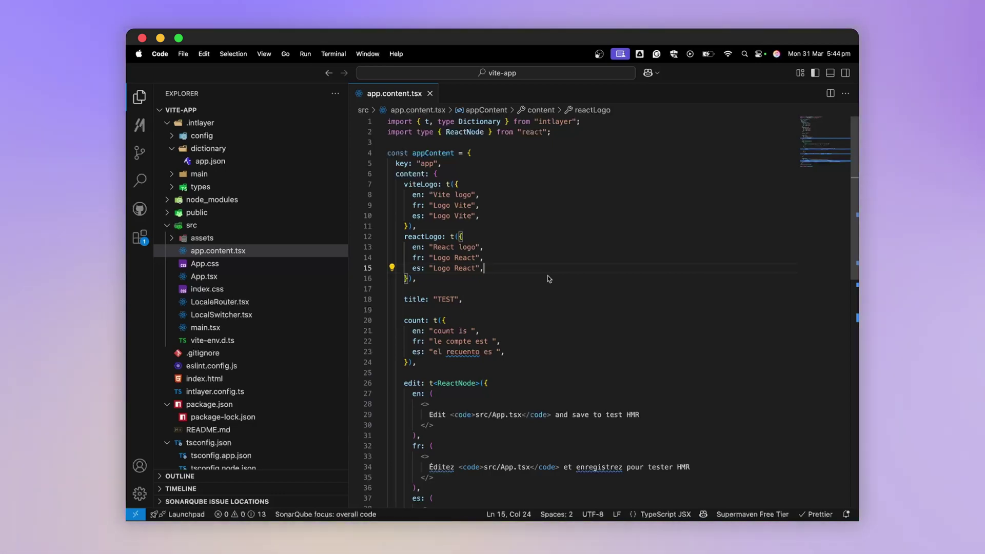
- Delete the French reactLogo line in app.content.tsx, then restore it with undo
key("Down")
key("Down")
key("Down")
triple_click(431, 258)
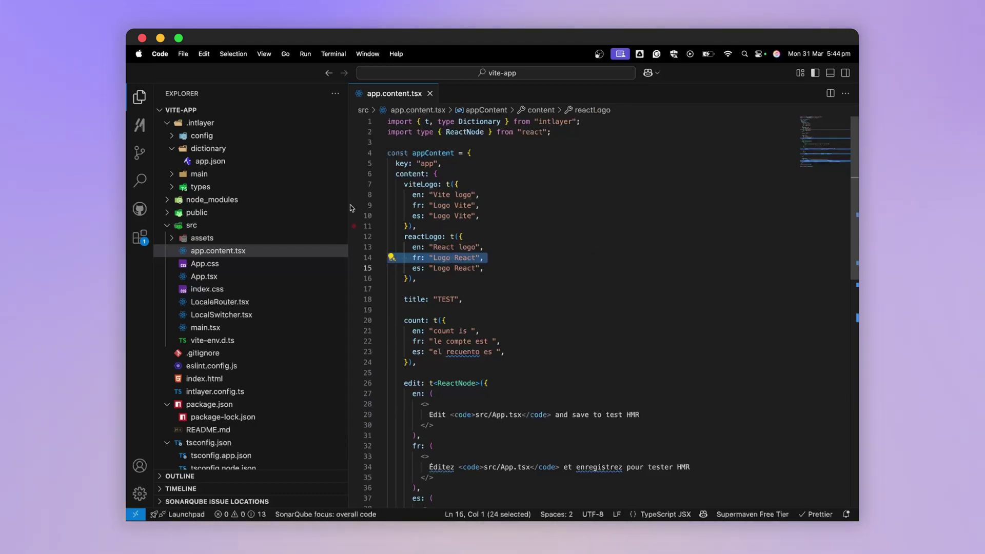
key("BackSpace")
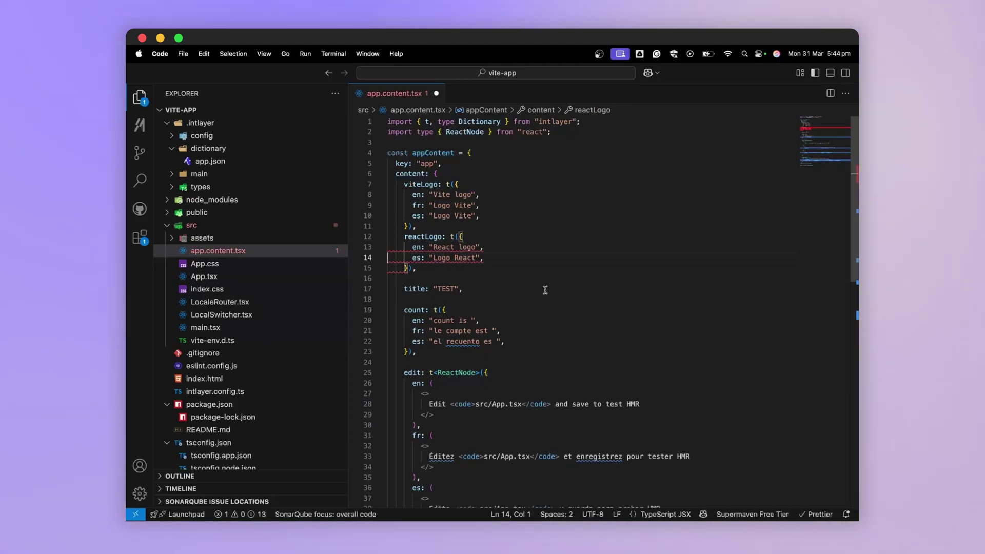
key("super+z")
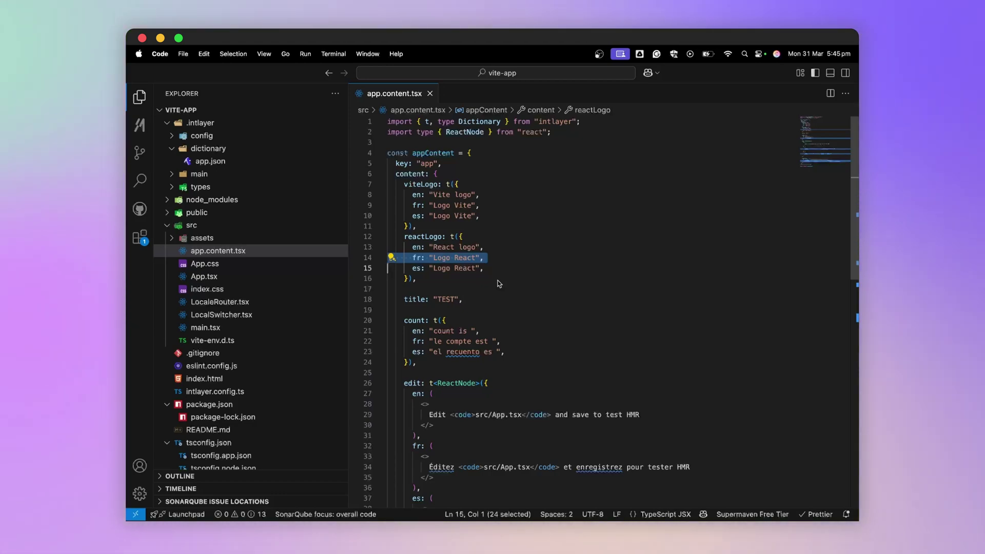
- Add French and Spanish reactLogo lines set to TEST below English, and save
left_click(408, 247)
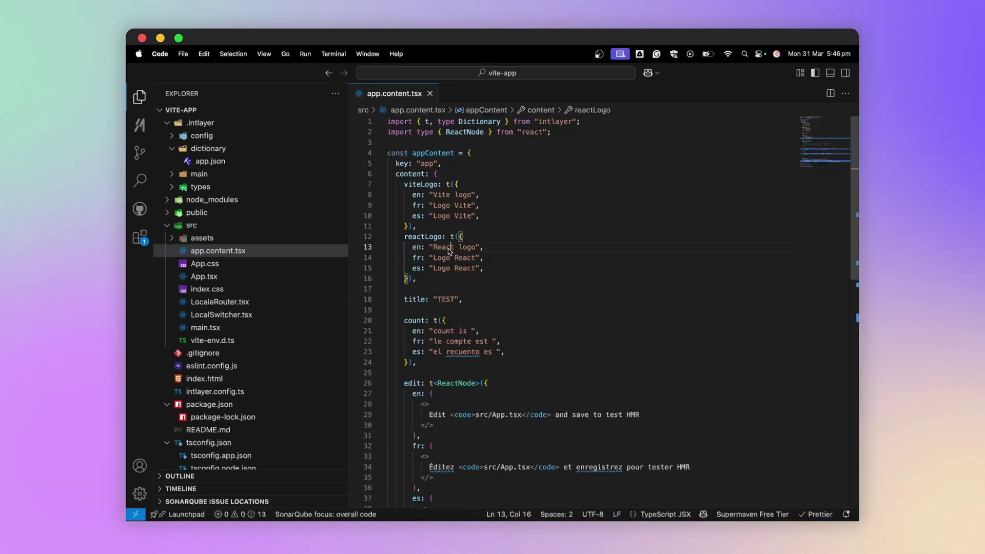
type("en: \"TEST")
key("End")
key("Return")
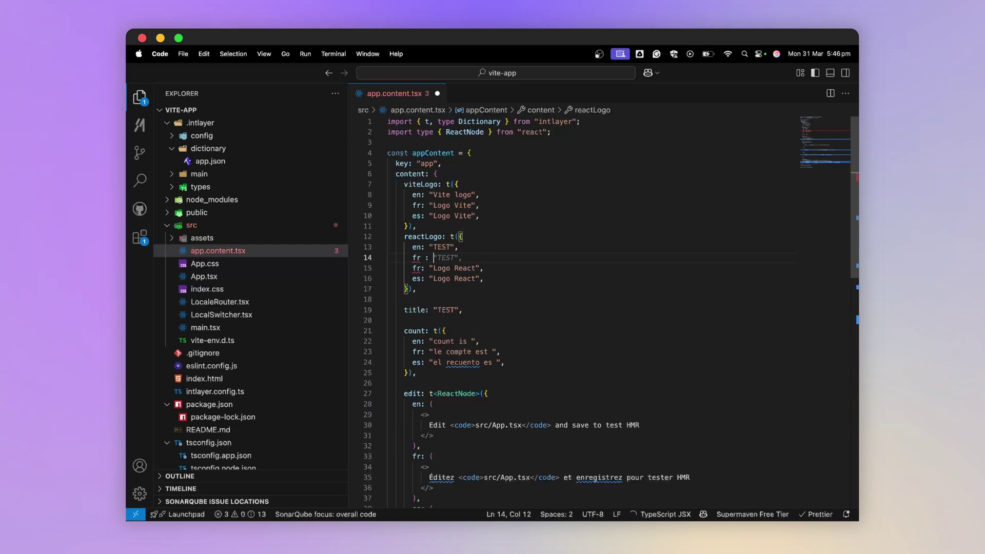
key("Tab")
key("Return")
key("Tab")
key("Tab")
key("super+s")
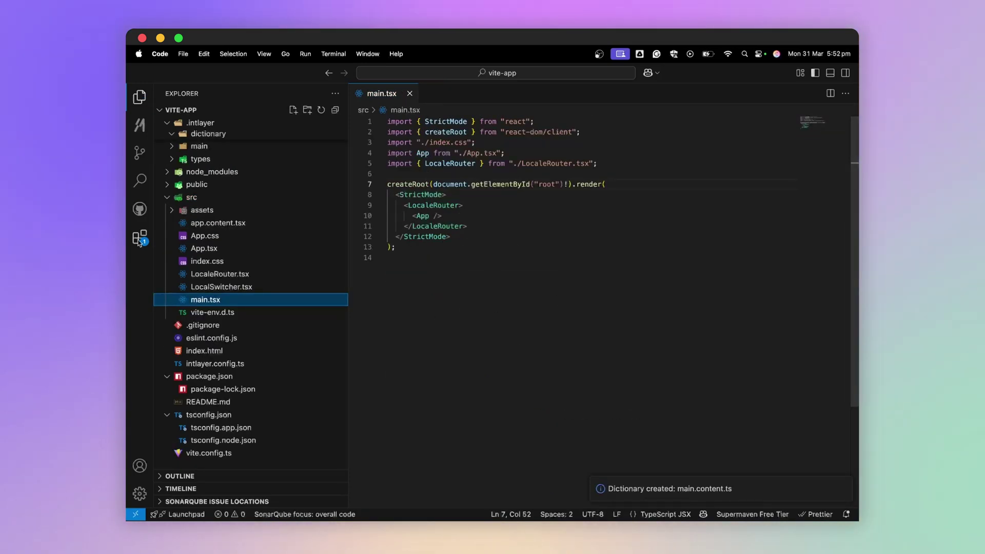
- Check the Intlayer extension in the marketplace, then return to main.tsx
left_click(139, 237)
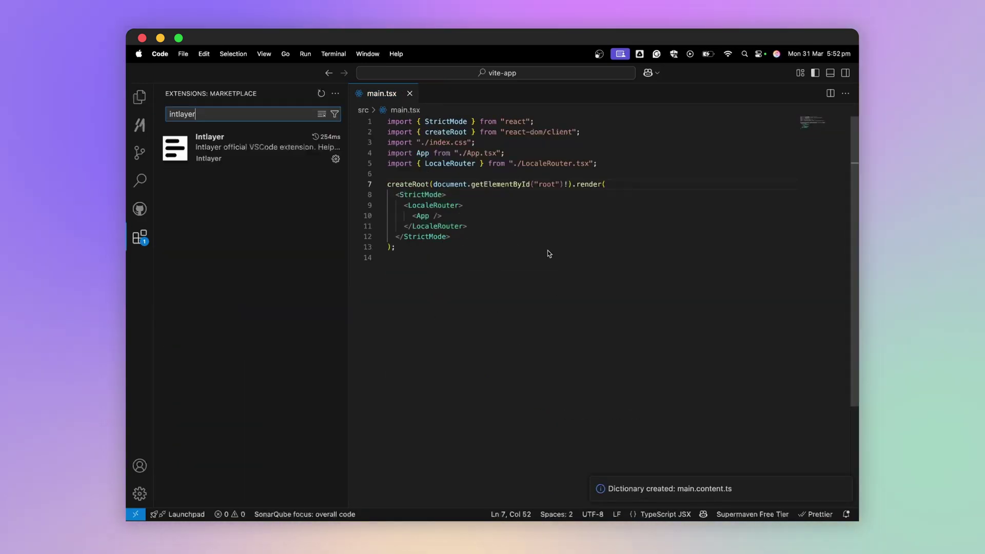
left_click(139, 95)
left_click(539, 219)
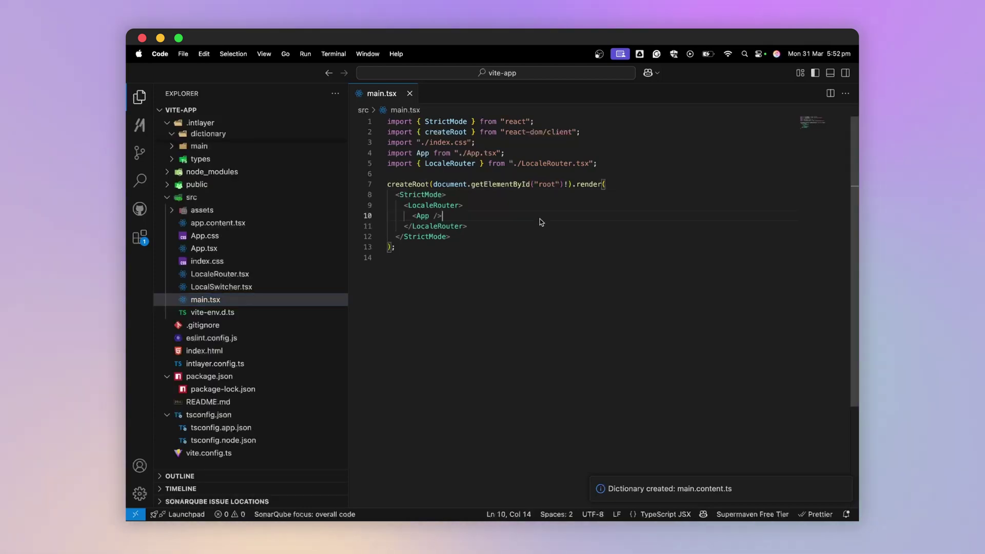
- Generate main.content.ts with the TypeScript dictionary command and start a line inside content
key("Down")
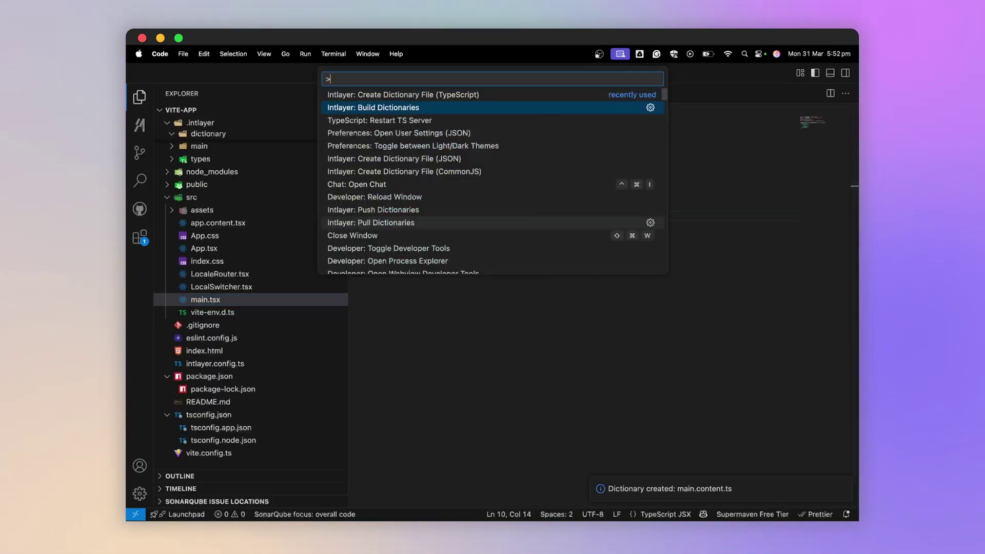
key("Up")
key("Return")
key("Down")
key("Down")
key("Down")
key("End")
key("Left")
key("Left")
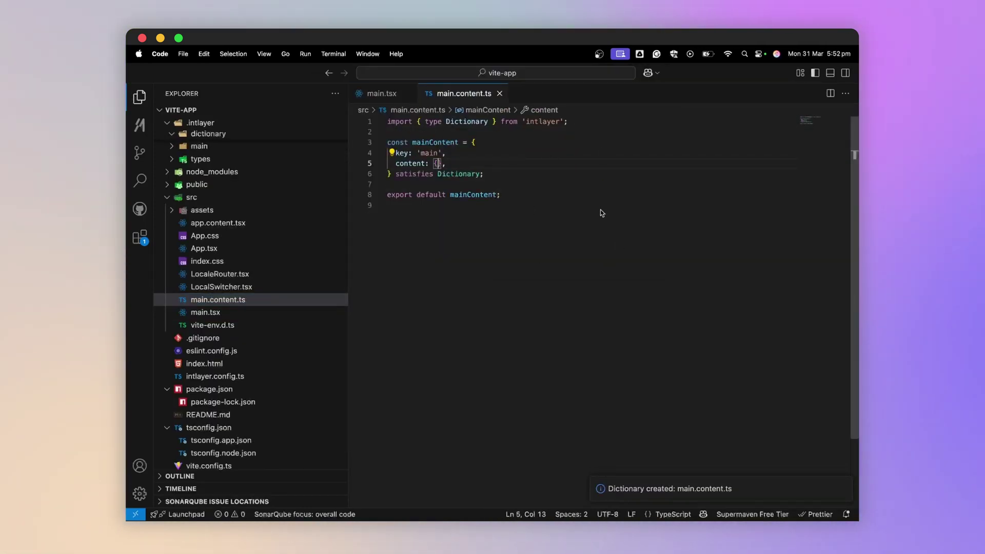
key("Return")
type("test")
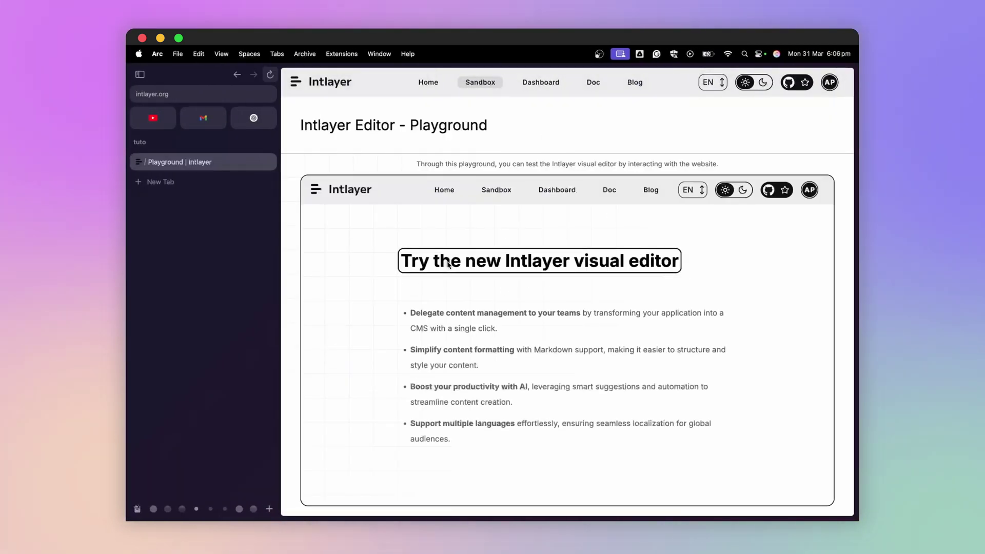
- Open the demo-page dictionary list from the 'Try the new Intlayer visual editor' heading
left_click(446, 264)
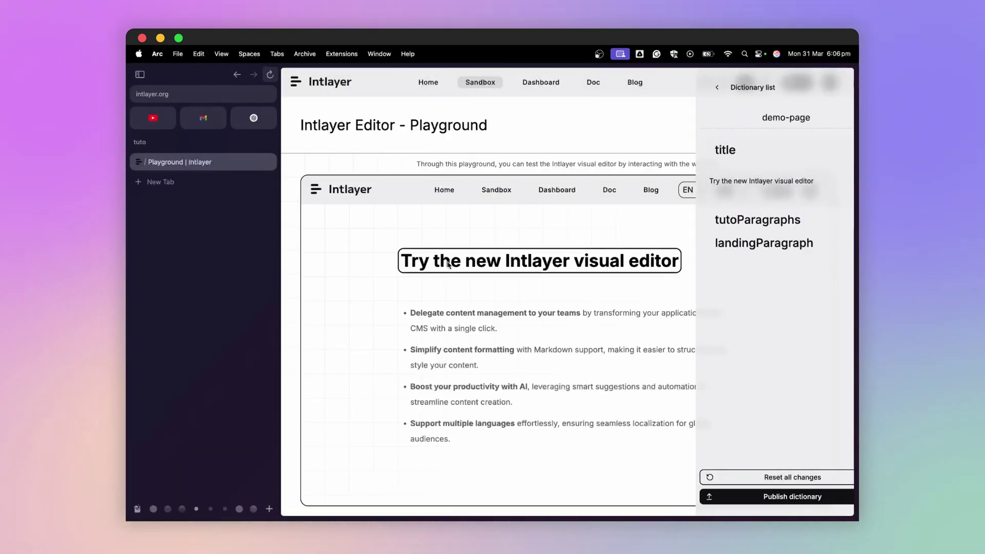